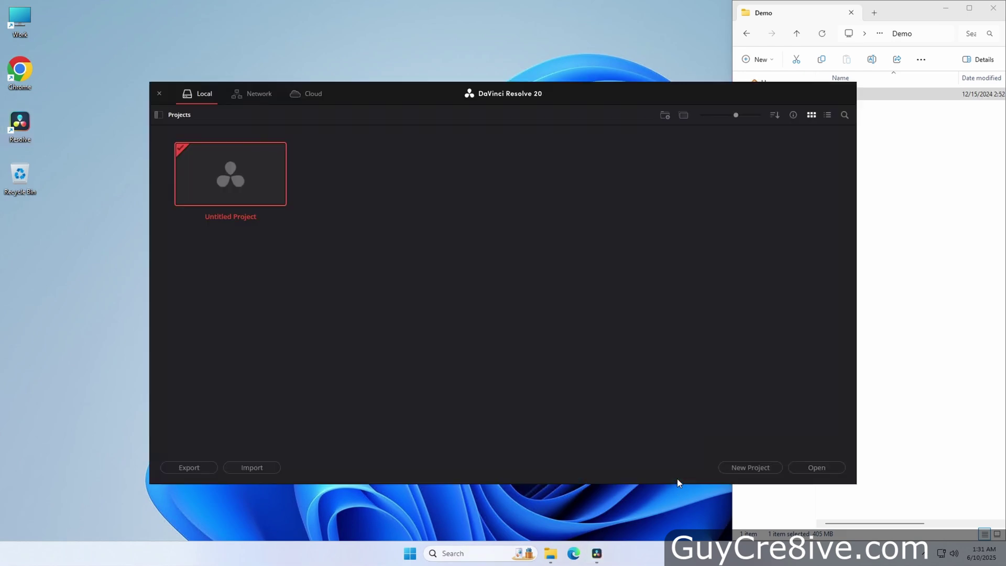
Step: Open a project, add the Video file to a timeline and change the project frame rate to match it
click(592, 317)
click(550, 553)
drag(838, 94, 613, 446)
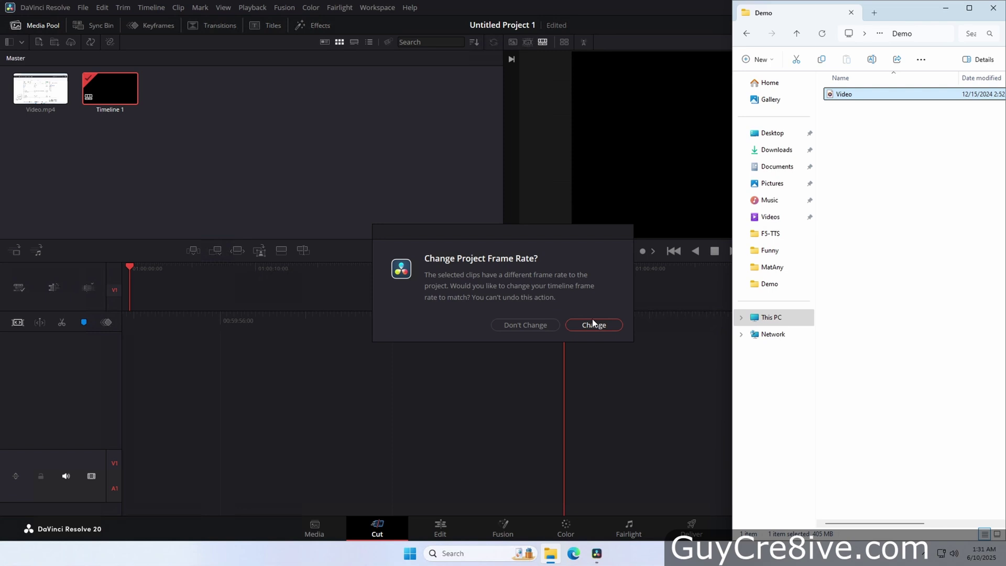
click(592, 324)
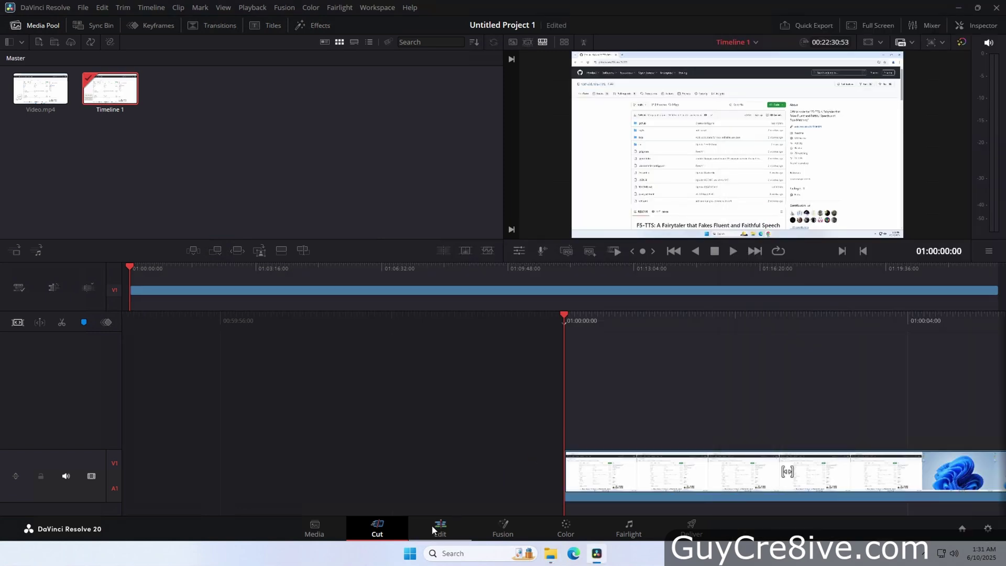
Step: On the Edit page, add a Text+ title on a new track above the video at about 01:01:49:22
key(shift+4)
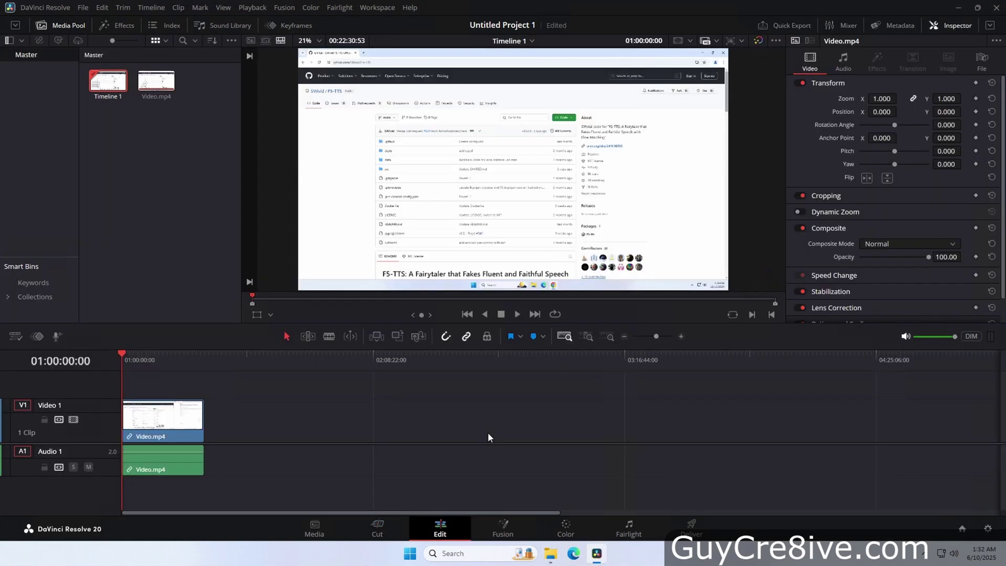
drag(197, 363, 190, 367)
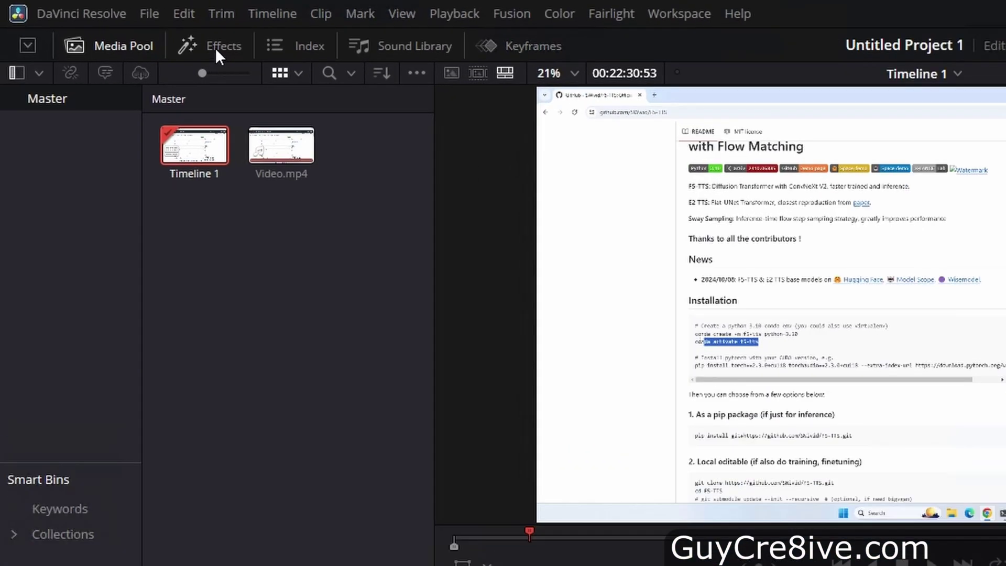
click(215, 47)
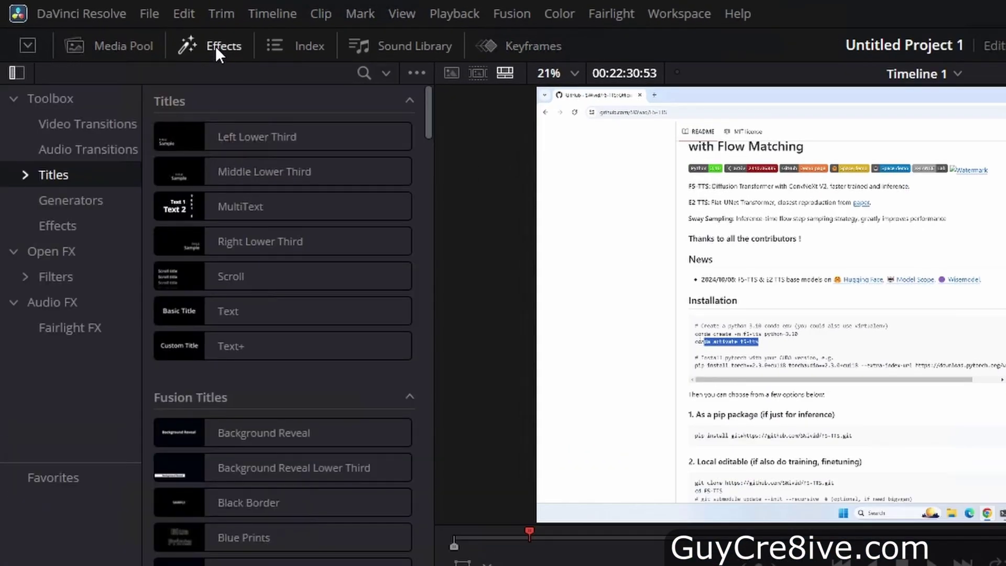
click(268, 345)
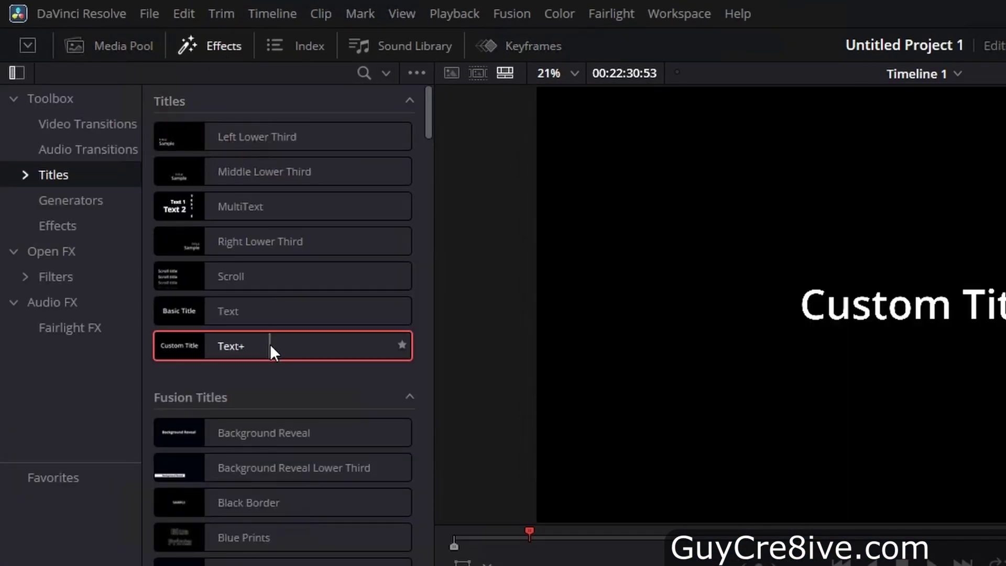
drag(269, 343, 193, 395)
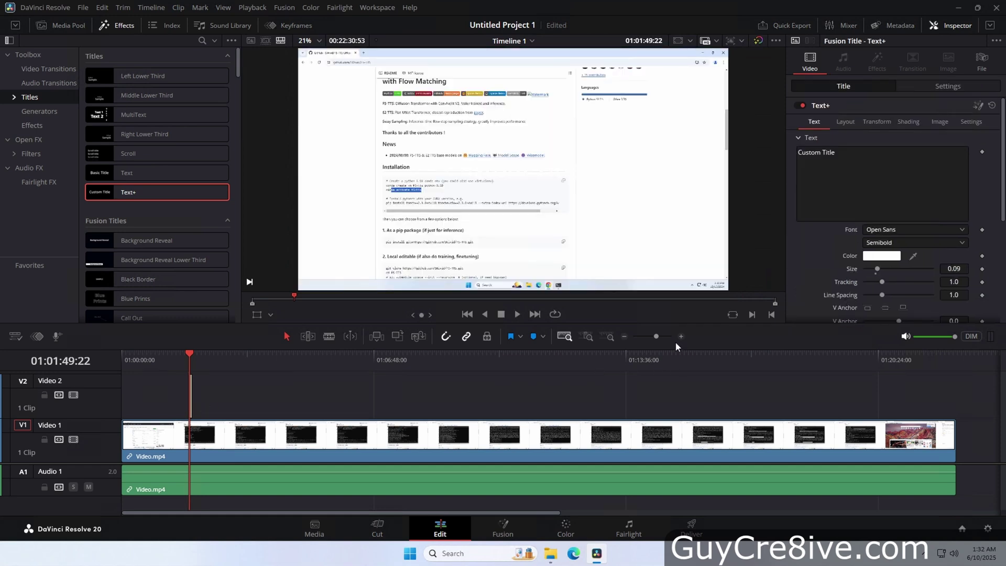
Step: Move the Text+ title along its track so it starts at about 01:01:54:33
click(677, 337)
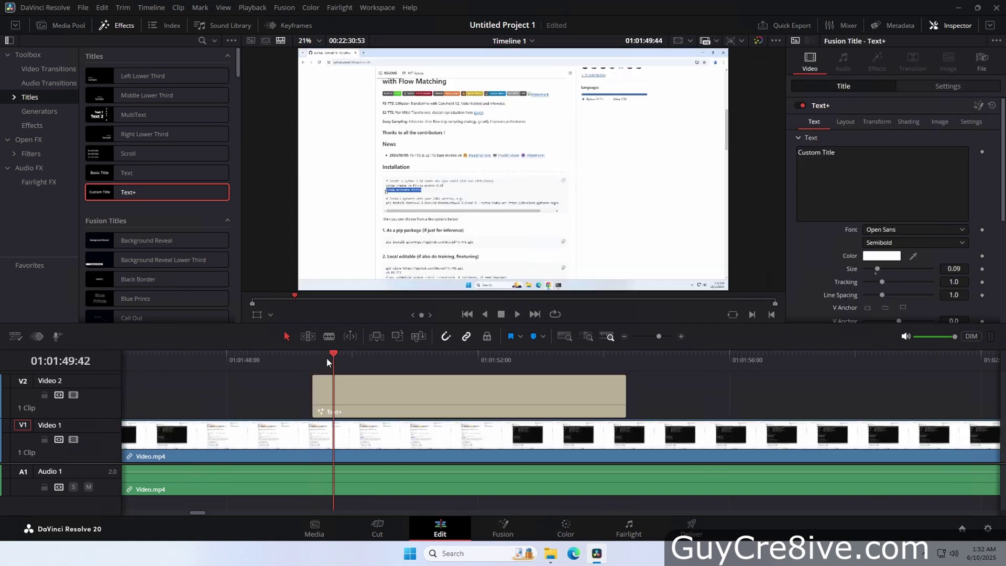
drag(326, 362, 313, 361)
drag(383, 398, 674, 388)
click(540, 359)
click(640, 357)
key(ctrl+minus)
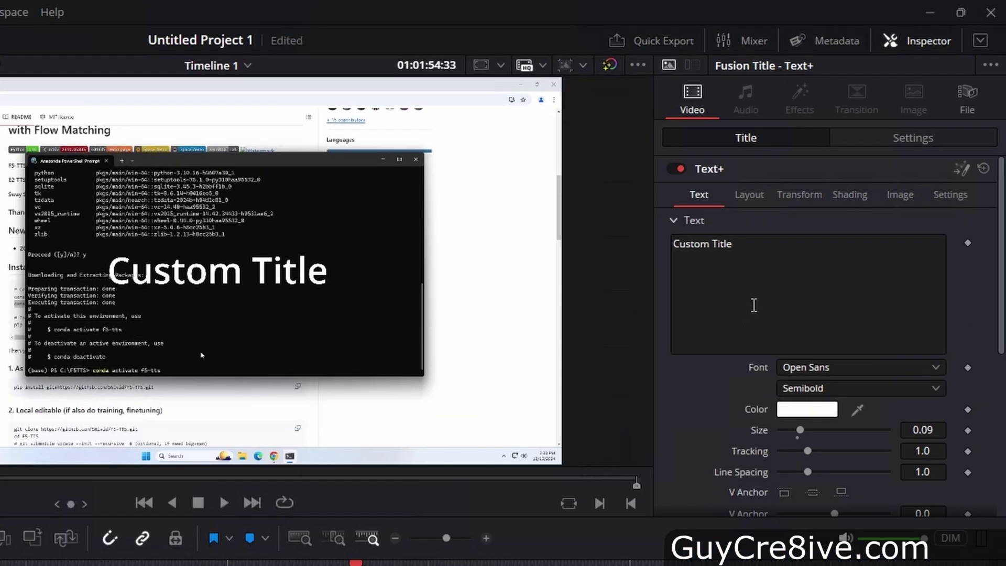
Step: Apply the TimeCode modifier to the Text+ title's text
click(848, 186)
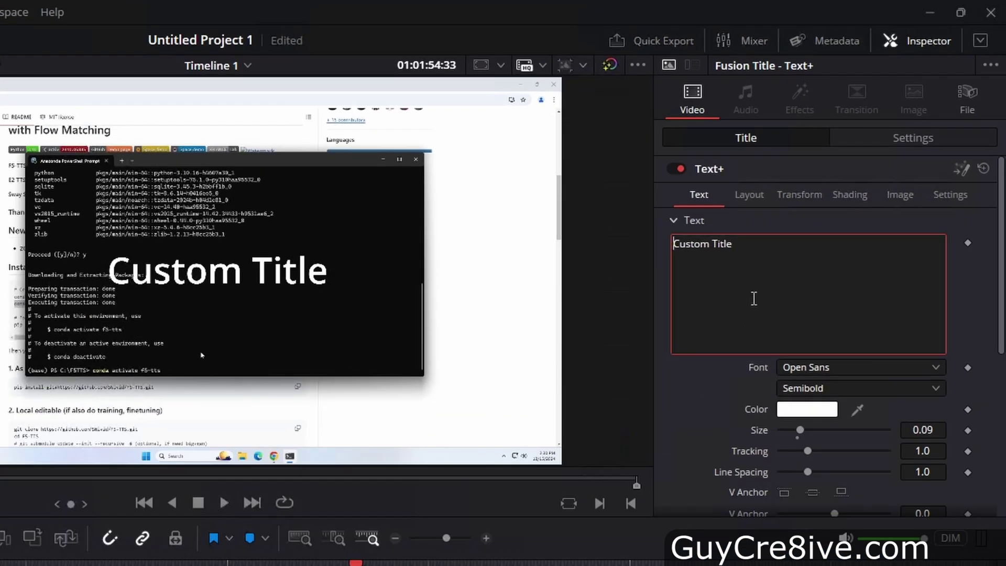
right_click(753, 299)
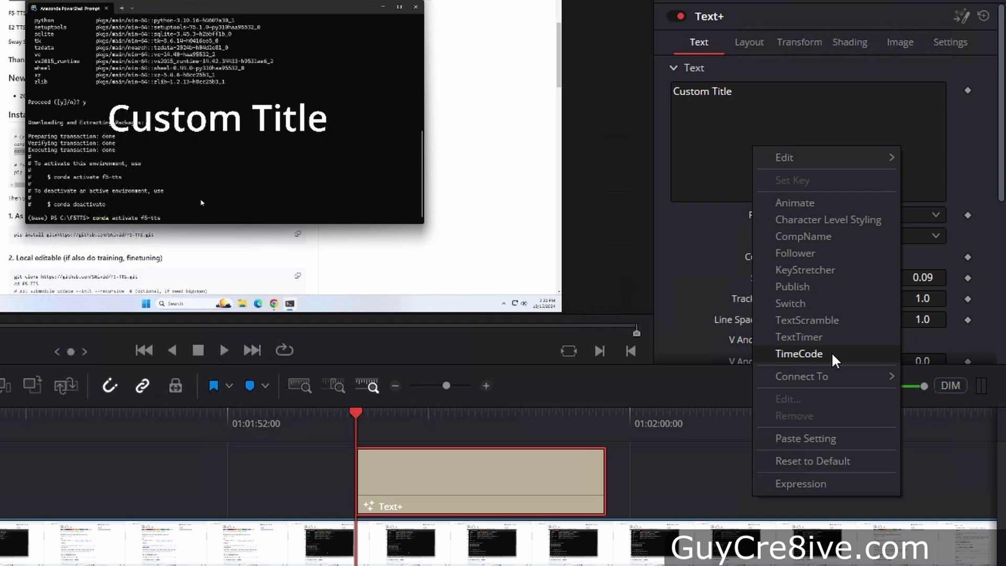
click(831, 351)
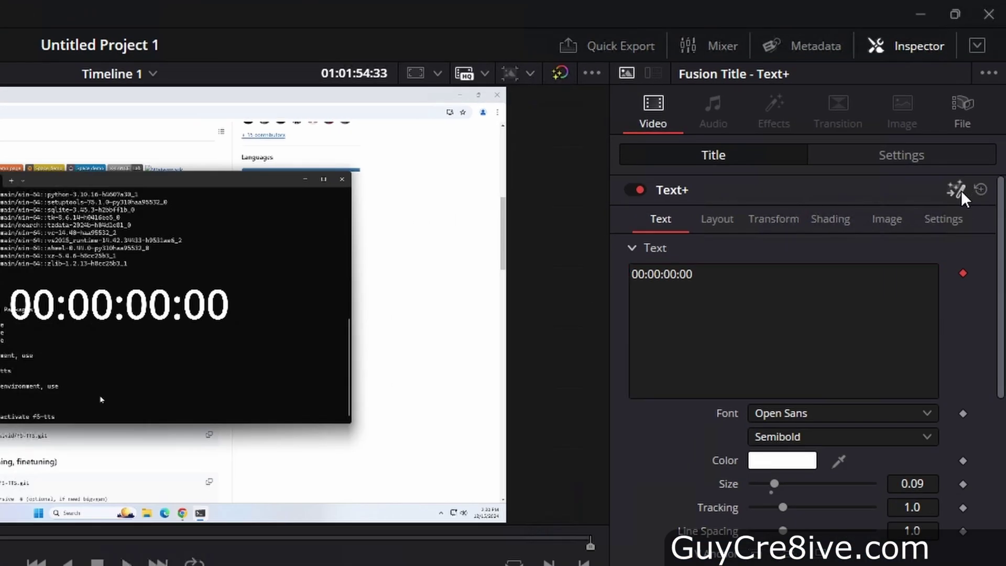
Step: In Fusion, turn off frames in the title's Time Code modifier and return to the Edit page
click(961, 192)
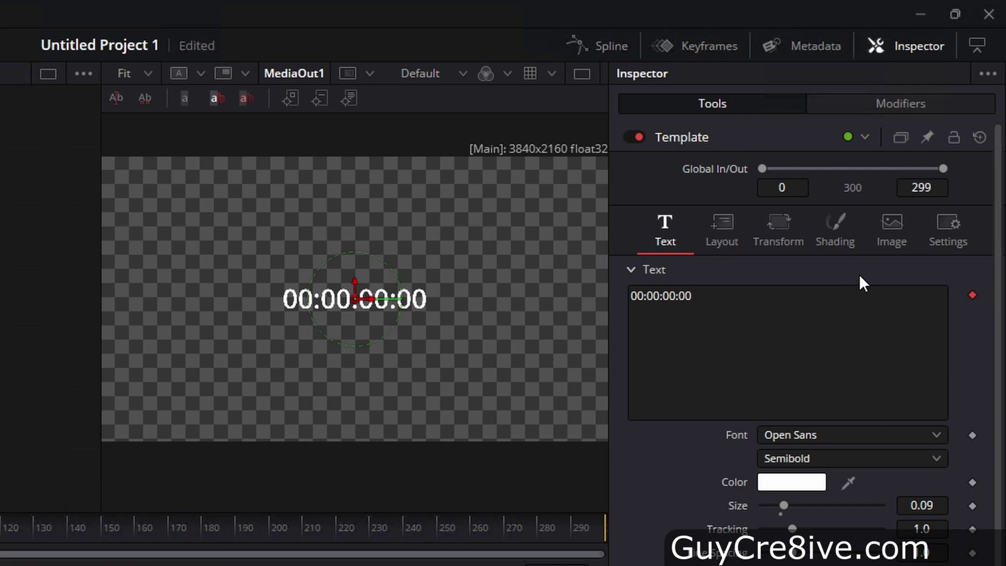
click(887, 104)
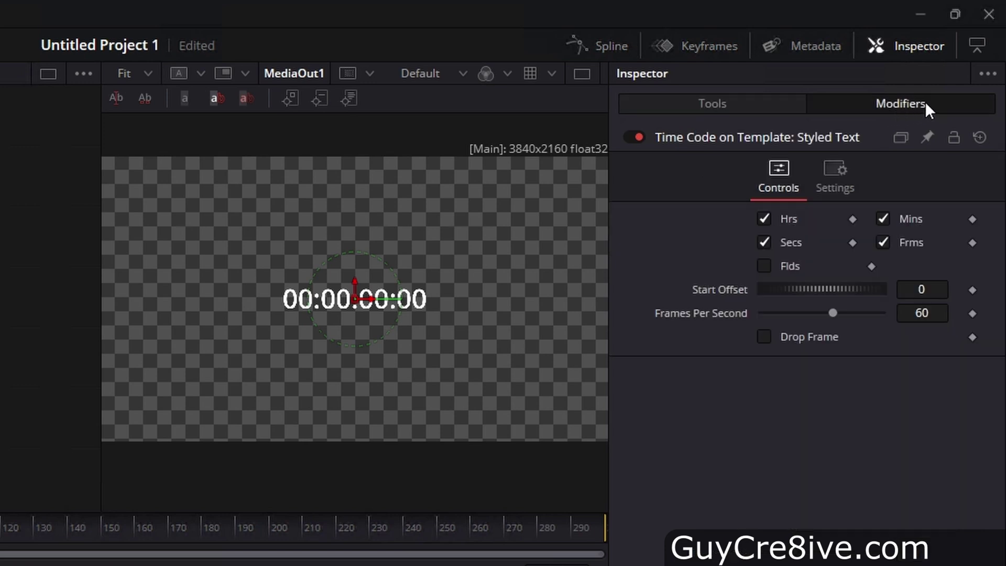
click(882, 242)
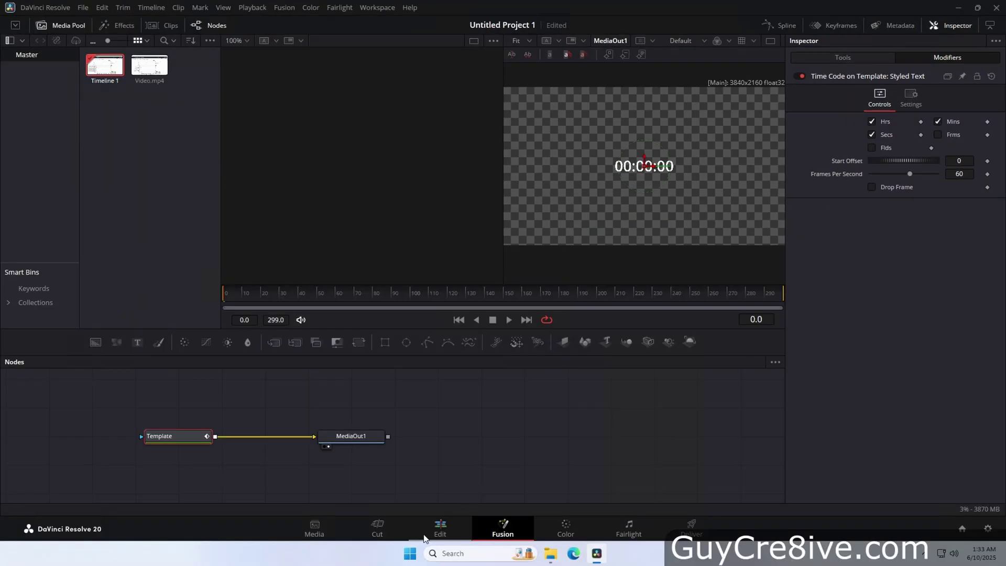
click(437, 529)
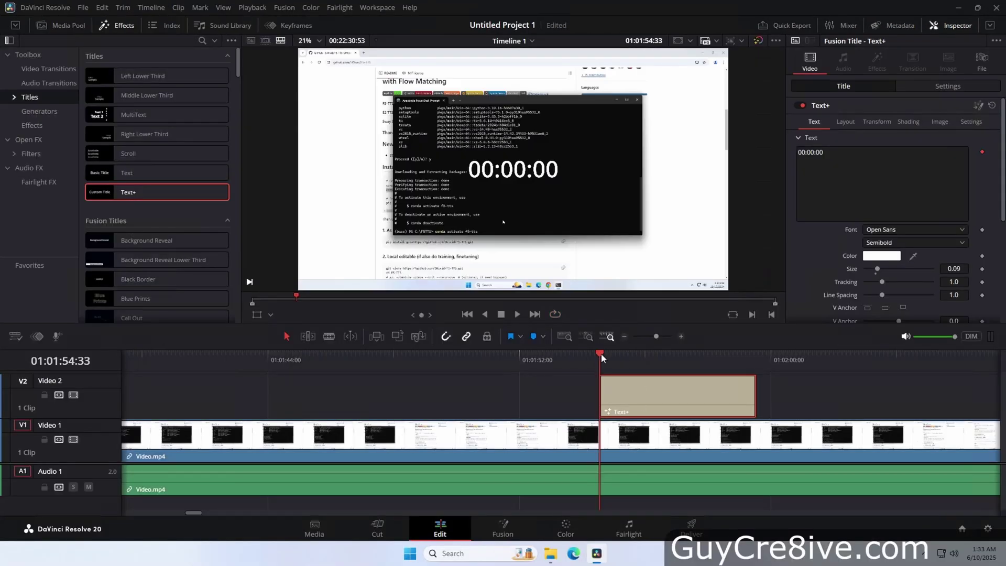
Step: Scrub through the first seconds of the Text+ title to check how the timecode counts
mouse_move(601, 353)
mouse_down()
mouse_move(675, 356)
mouse_move(600, 356)
mouse_up()
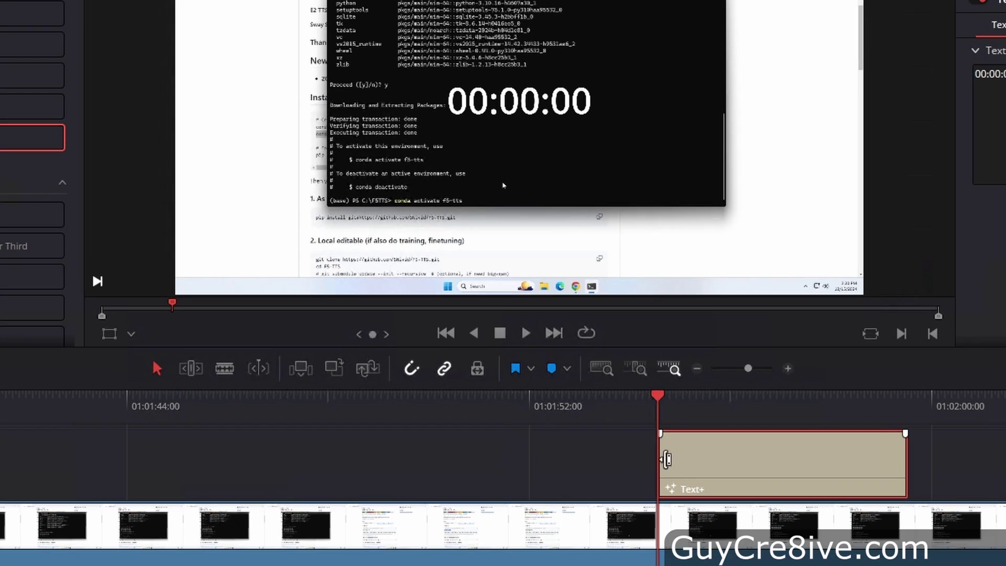
drag(643, 442, 597, 460)
drag(655, 397, 752, 399)
key(ctrl+z)
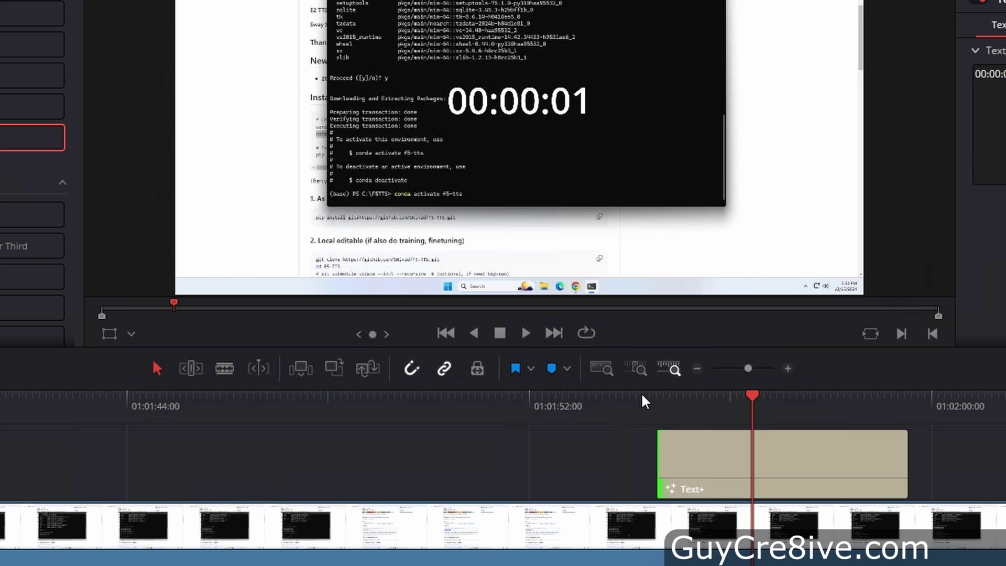
drag(676, 399, 658, 399)
Step: Stretch the Text+ title over the whole video clip, from 01:00:00:00 to 01:22:30:53
key(ctrl+minus)
key(ctrl+minus)
drag(655, 464, 906, 405)
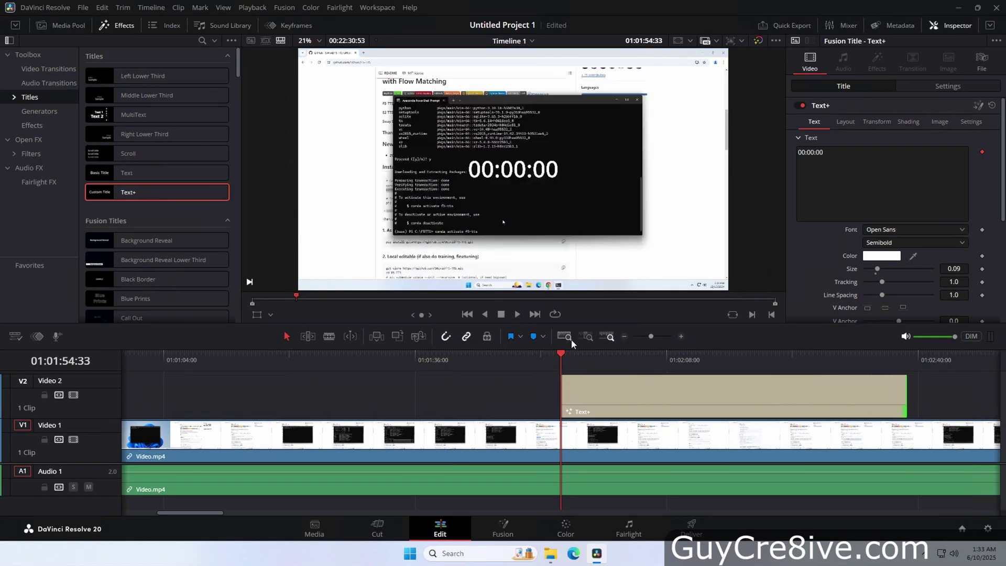
click(567, 338)
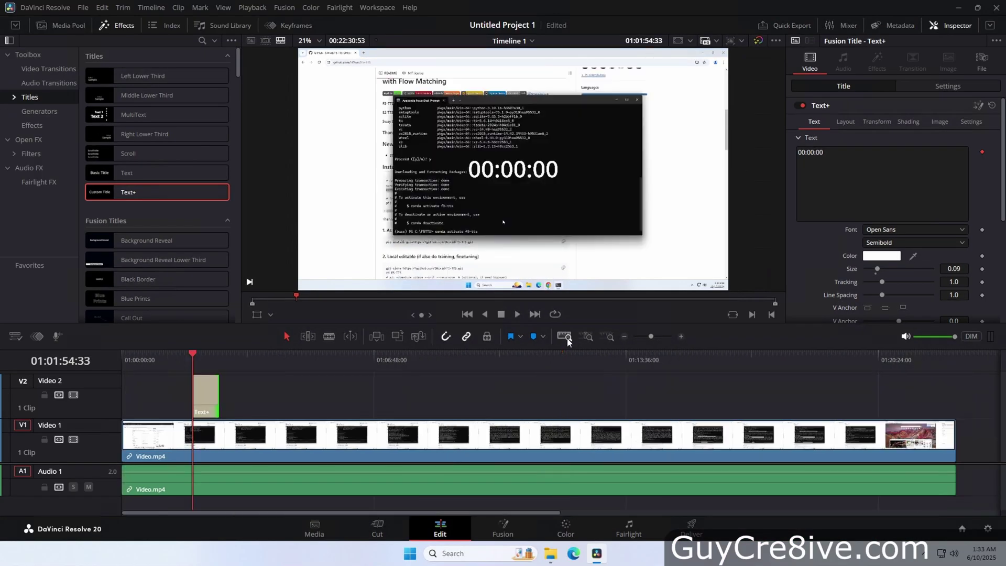
drag(202, 392, 956, 398)
drag(670, 362, 953, 378)
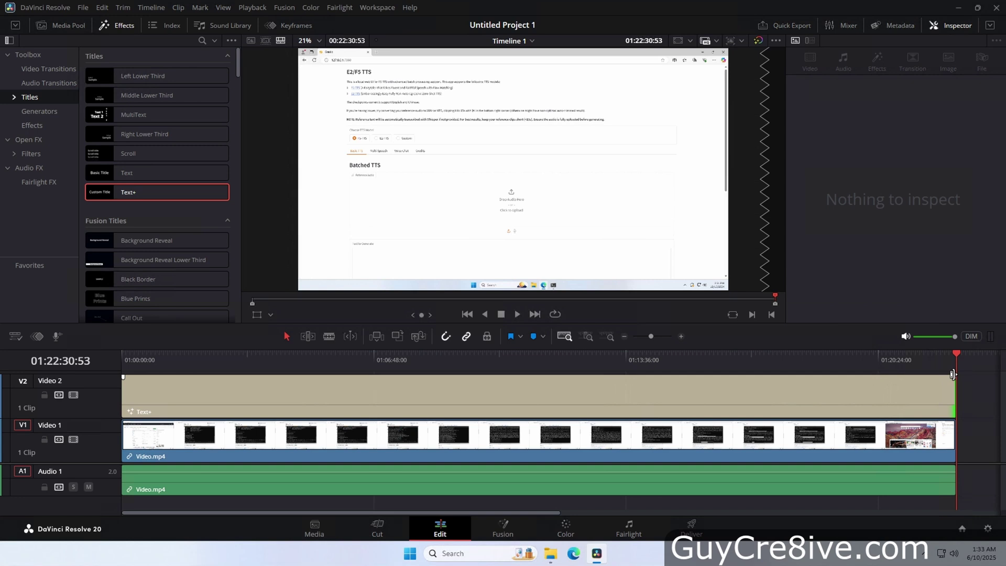
Step: Set the timecode text colour to blue #0078d1 by sampling the Windows logo in the previewed video
click(847, 399)
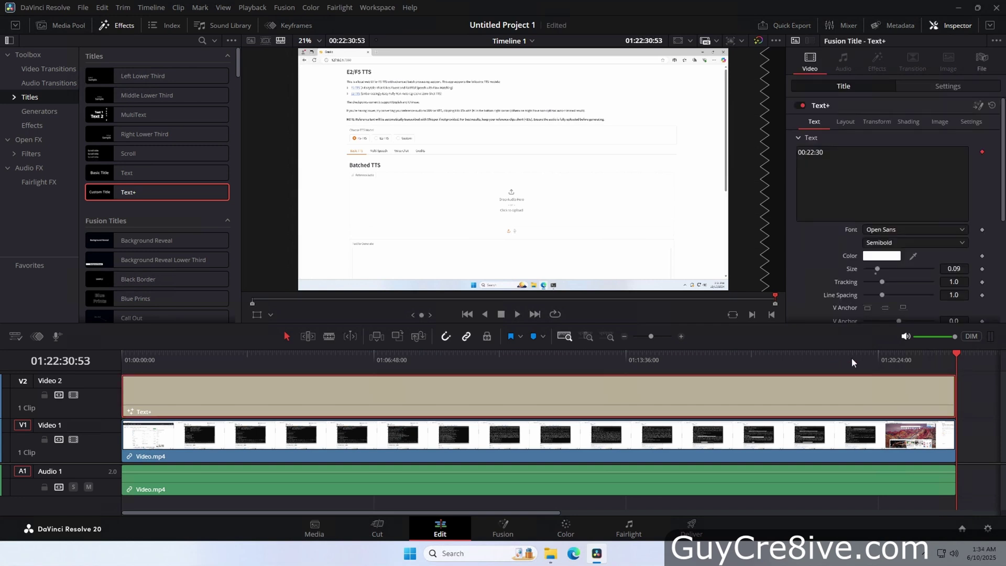
click(892, 257)
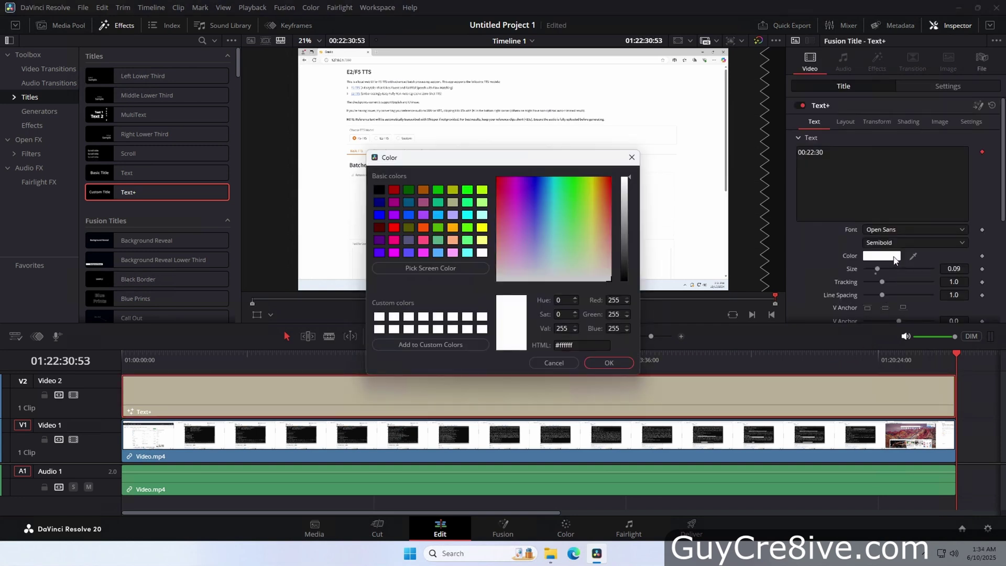
drag(475, 155, 169, 161)
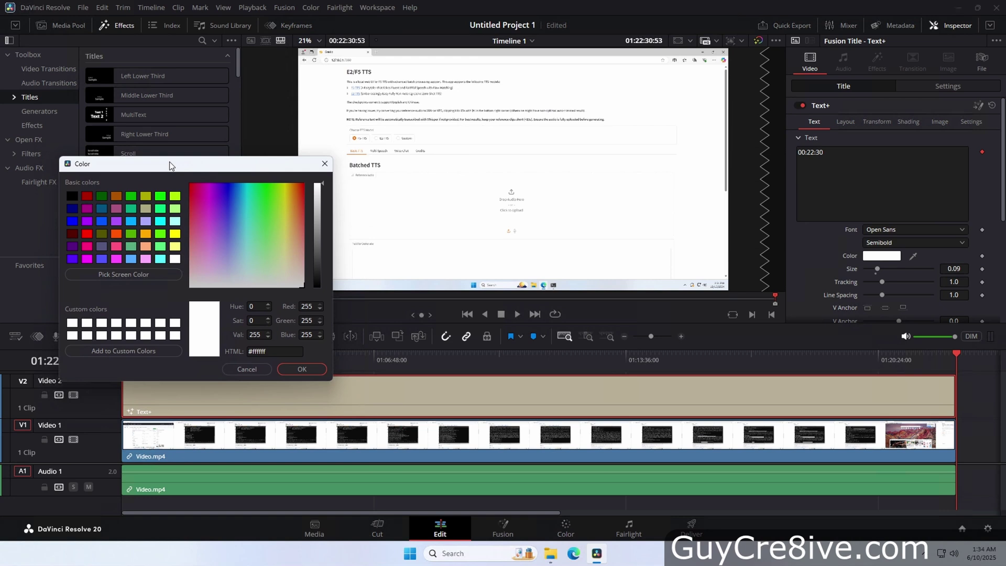
click(131, 246)
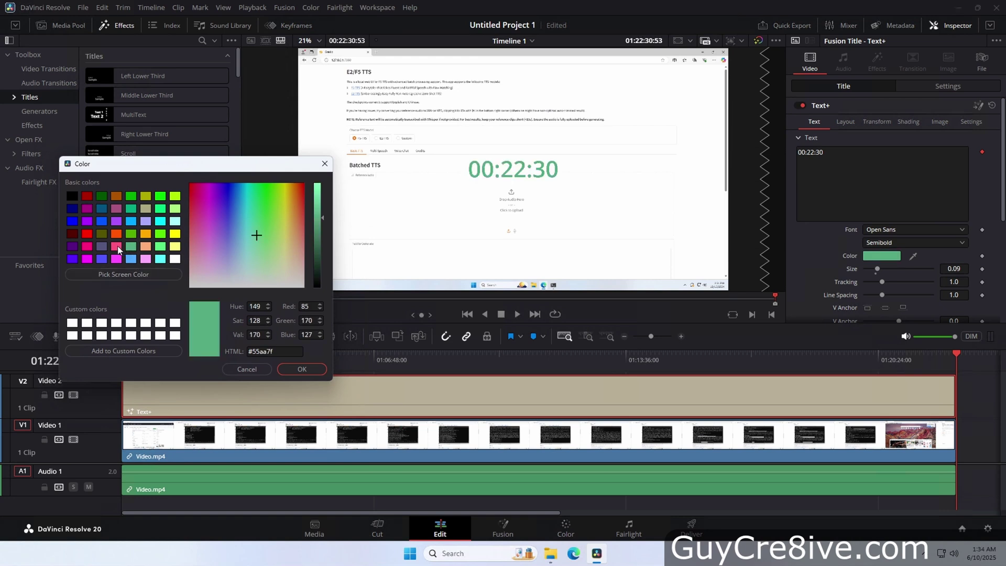
click(117, 246)
click(136, 274)
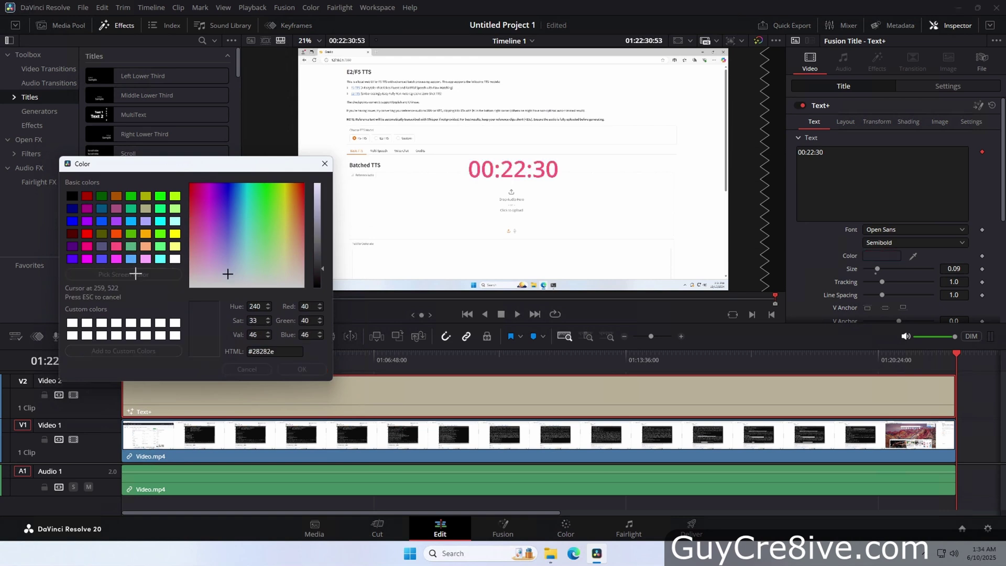
click(475, 287)
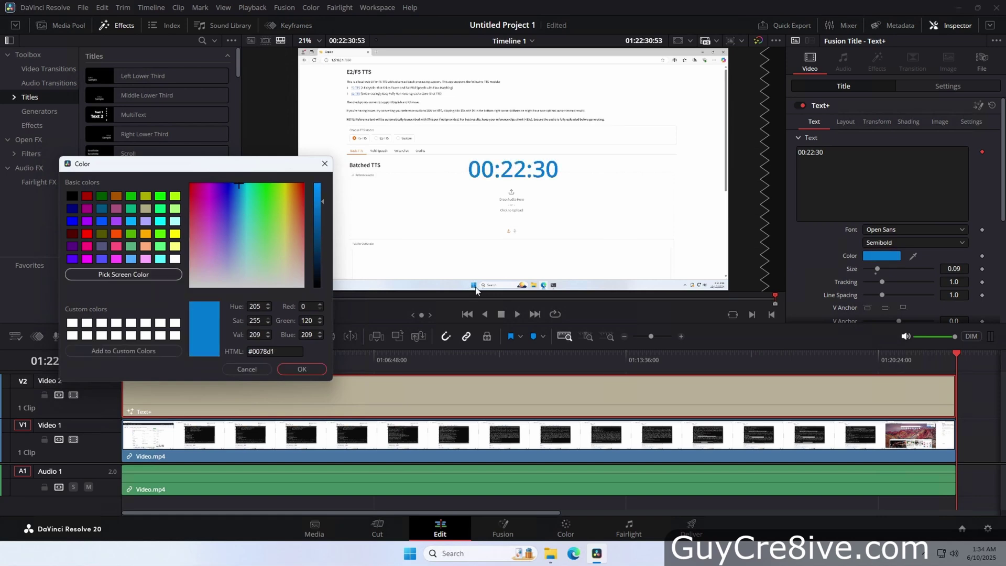
click(301, 369)
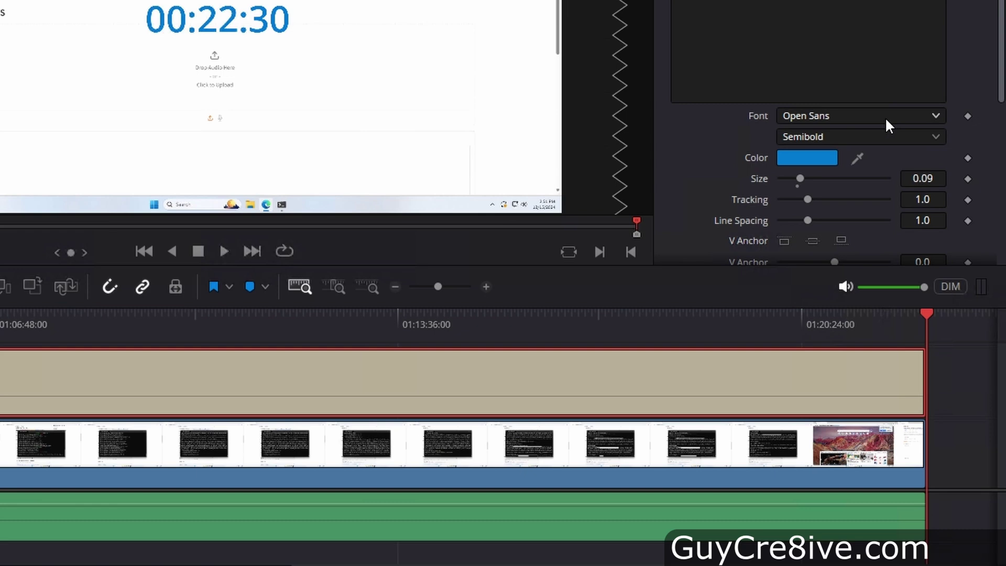
Step: Set the timecode font to Open Sans Condensed Bold and return the playhead to the timeline's start
click(938, 228)
key(Up)
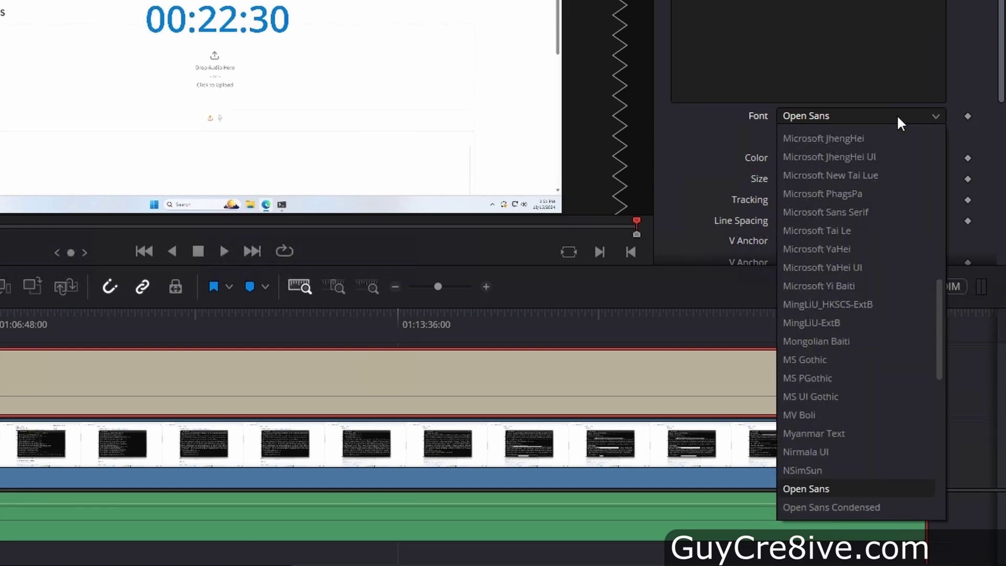
key(Down)
key(Return)
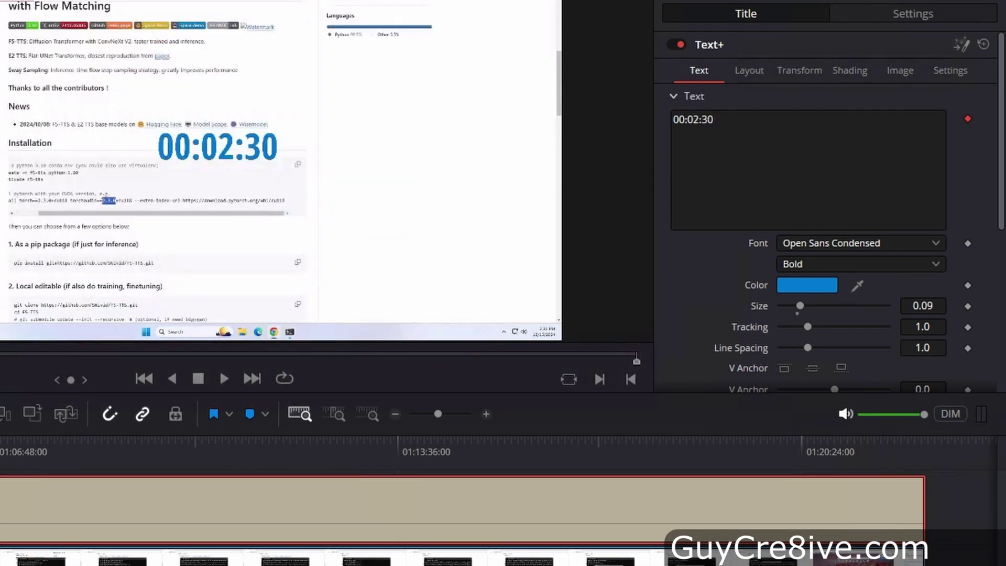
key(Home)
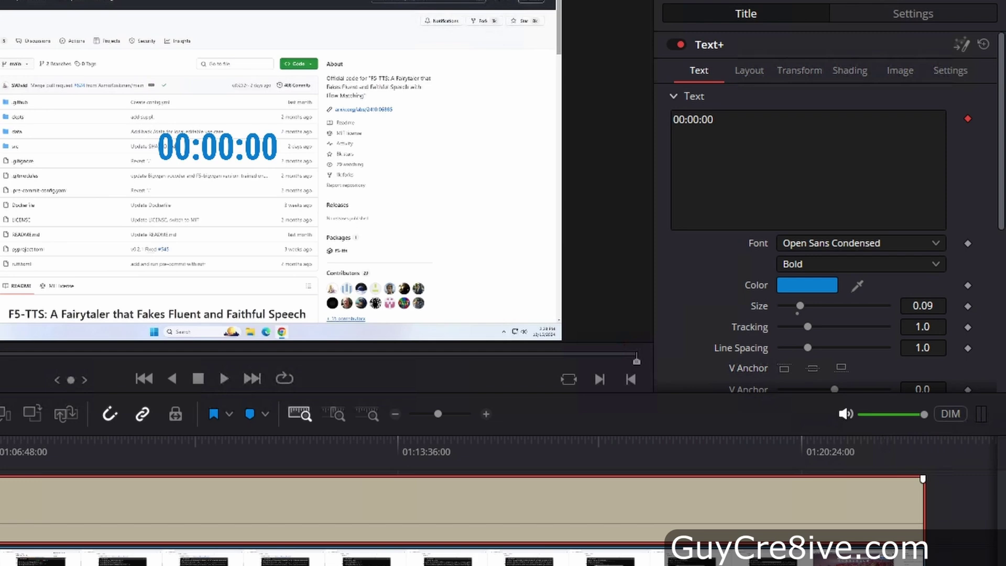
Step: Set the timecode's layout center to X 0.111 and Y 0.051, in the video's lower-left corner
click(750, 76)
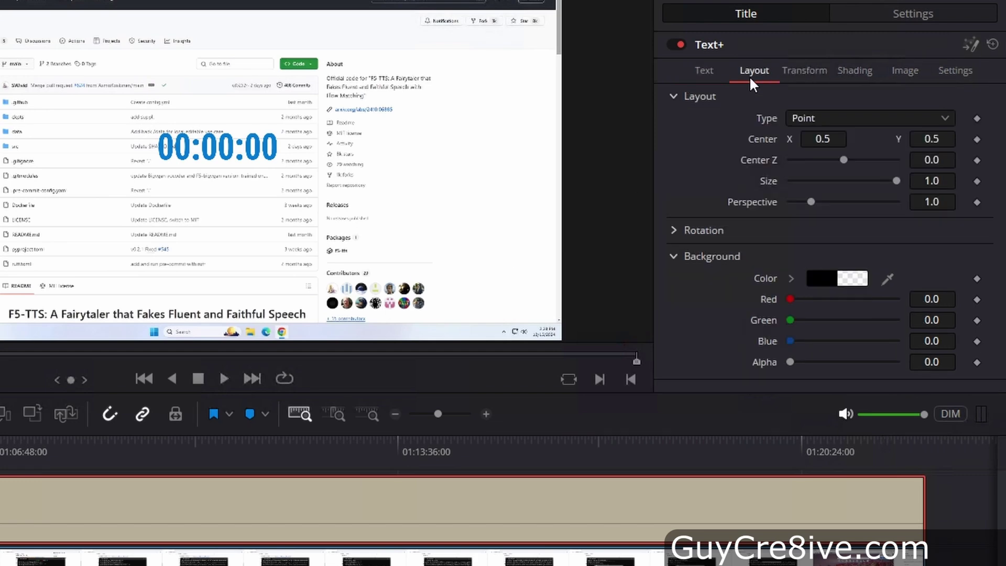
drag(825, 137, 621, 137)
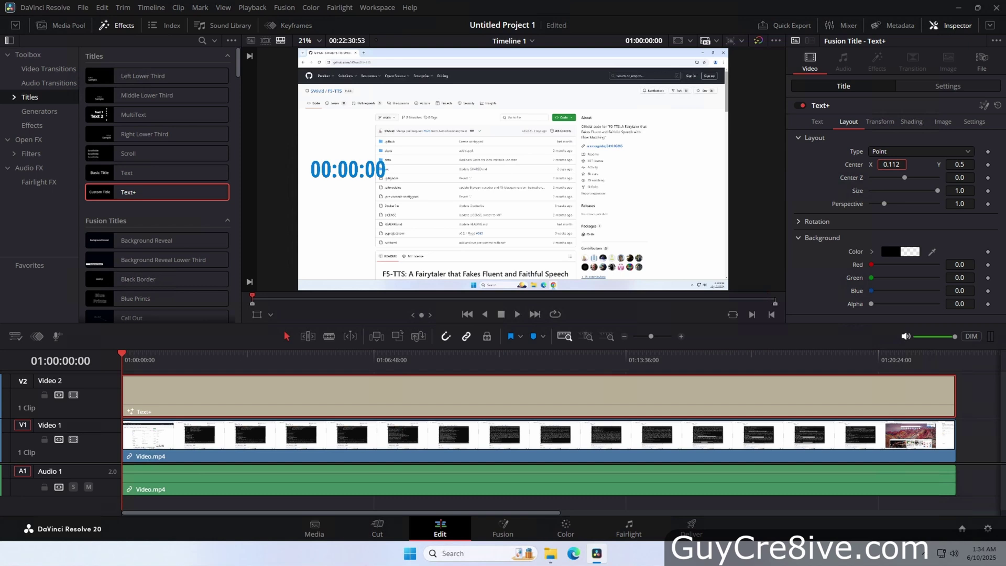
drag(764, 164, 763, 164)
drag(959, 164, 811, 164)
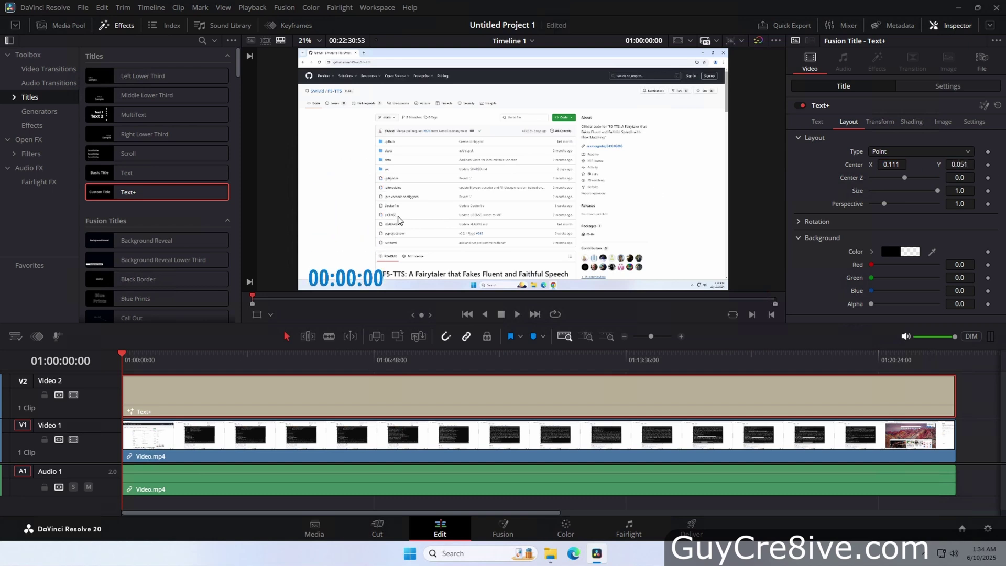
Step: Reduce the timecode's layout size to 0.528 and move its center to X 0.053 and Y 0.022
scroll(398, 220, up, 1)
drag(398, 220, 546, 138)
scroll(539, 203, up, 3)
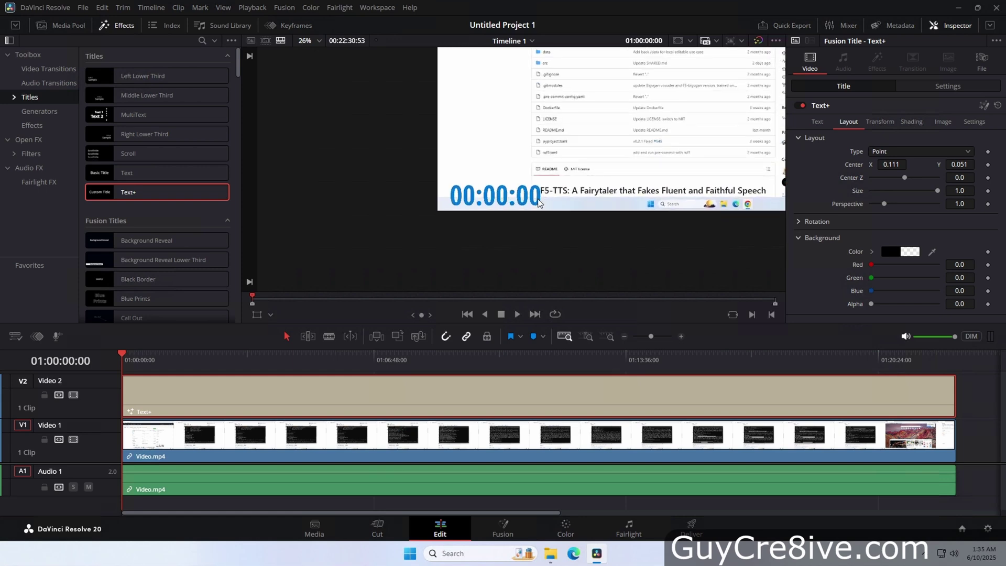
scroll(539, 203, up, 4)
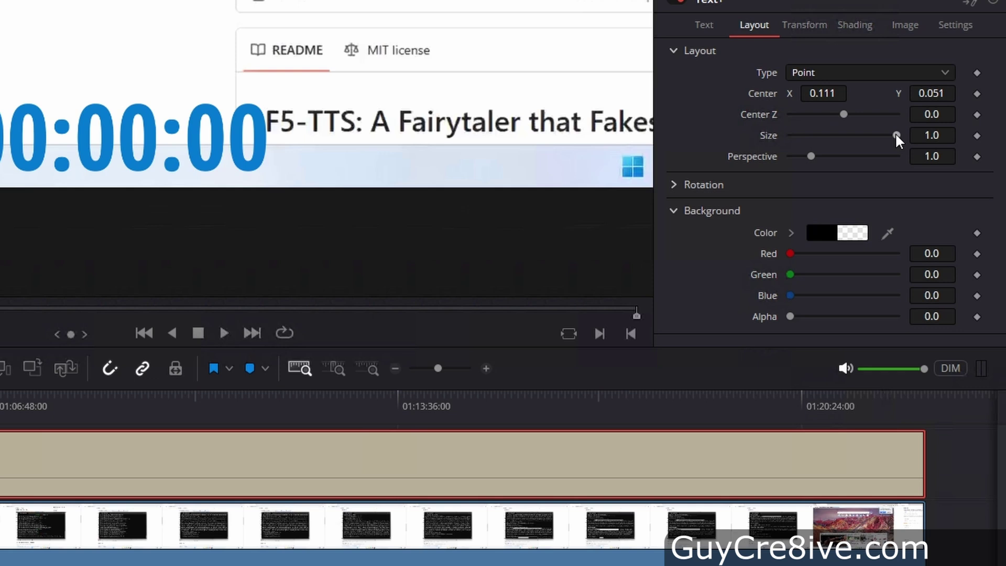
drag(936, 191, 931, 190)
drag(887, 135, 845, 135)
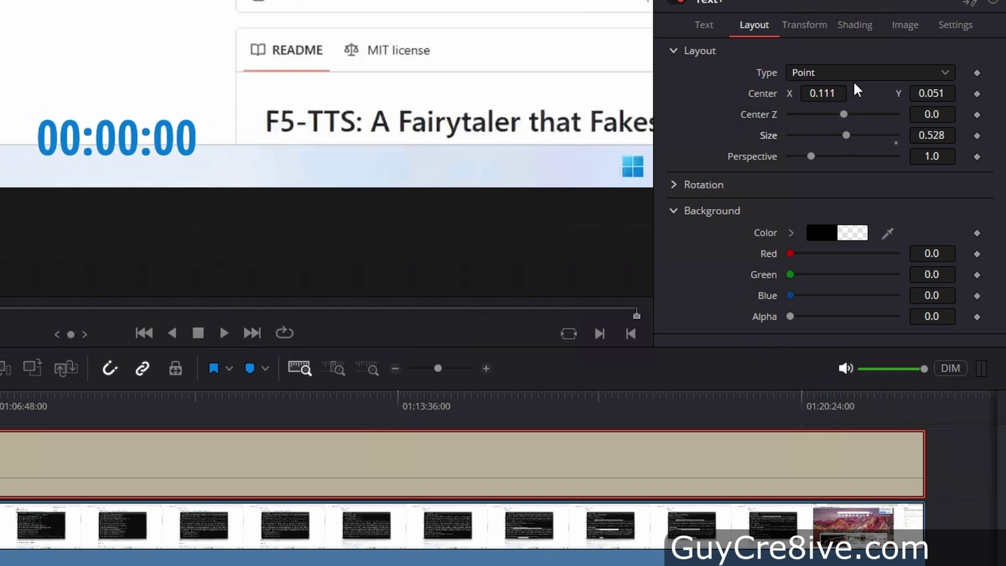
drag(837, 93, 806, 92)
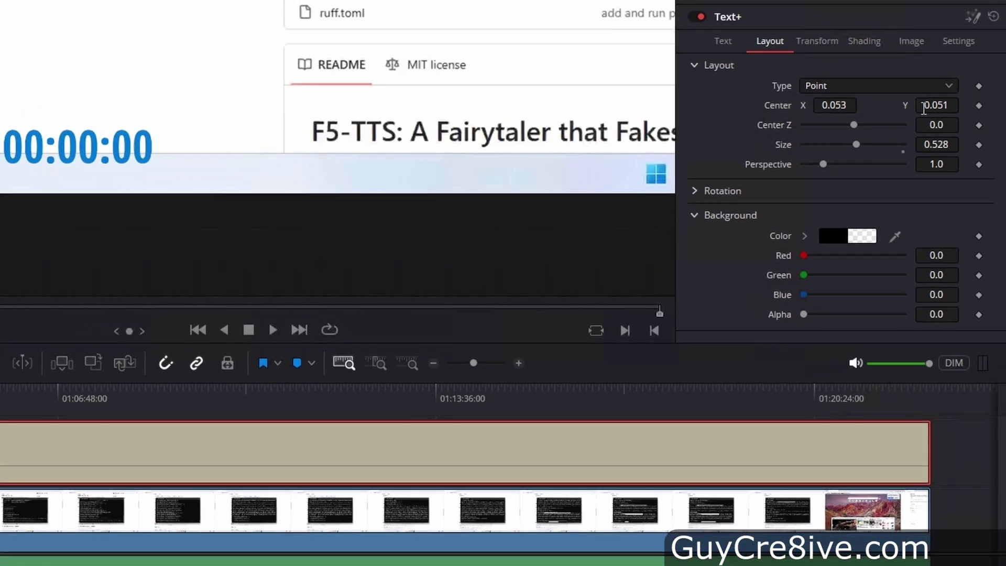
drag(919, 95, 932, 105)
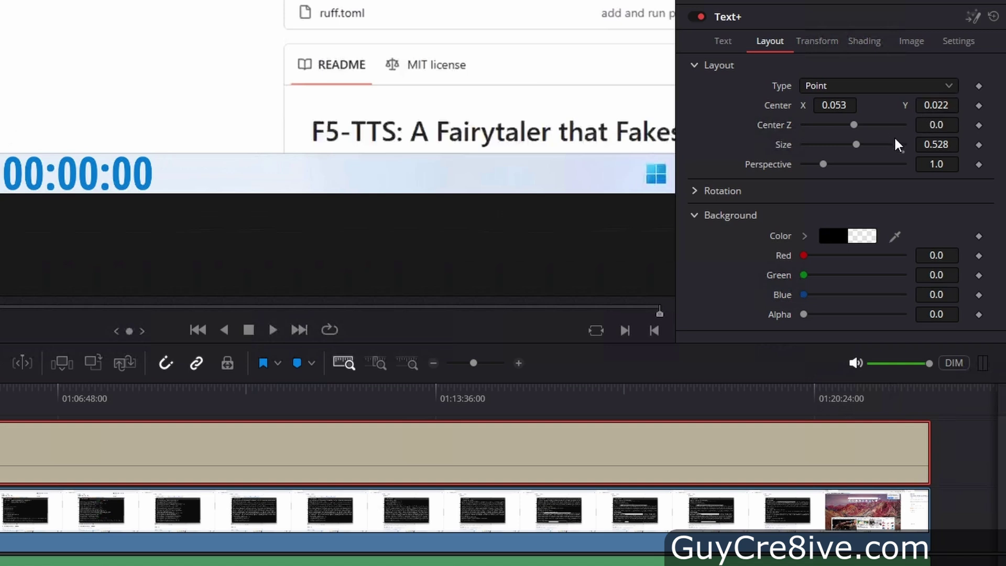
Step: Set the timecode's layout size to 0.488
click(925, 144)
text(.528)
key(BackSpace)
key(BackSpace)
key(BackSpace)
text(488)
key(Tab)
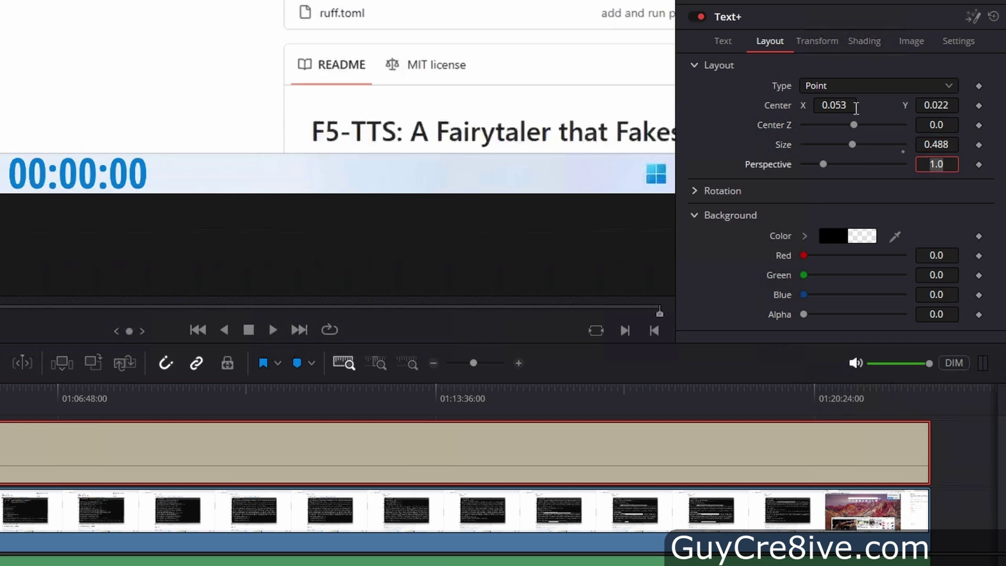
Step: Set the timecode's center X to 0.05 and fit the whole video frame in the viewer
click(855, 108)
key(BackSpace)
key(Tab)
click(951, 107)
click(952, 128)
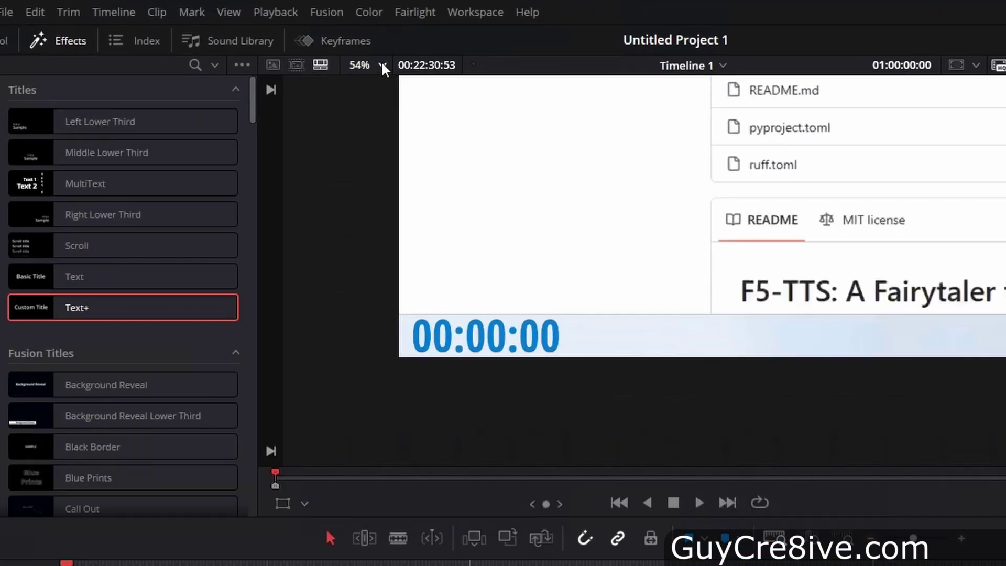
click(382, 65)
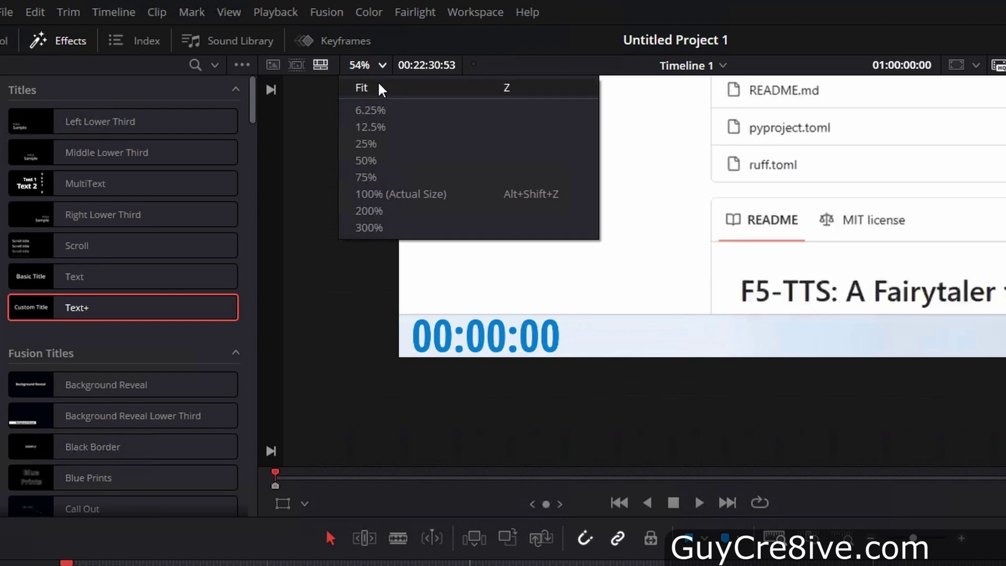
click(379, 87)
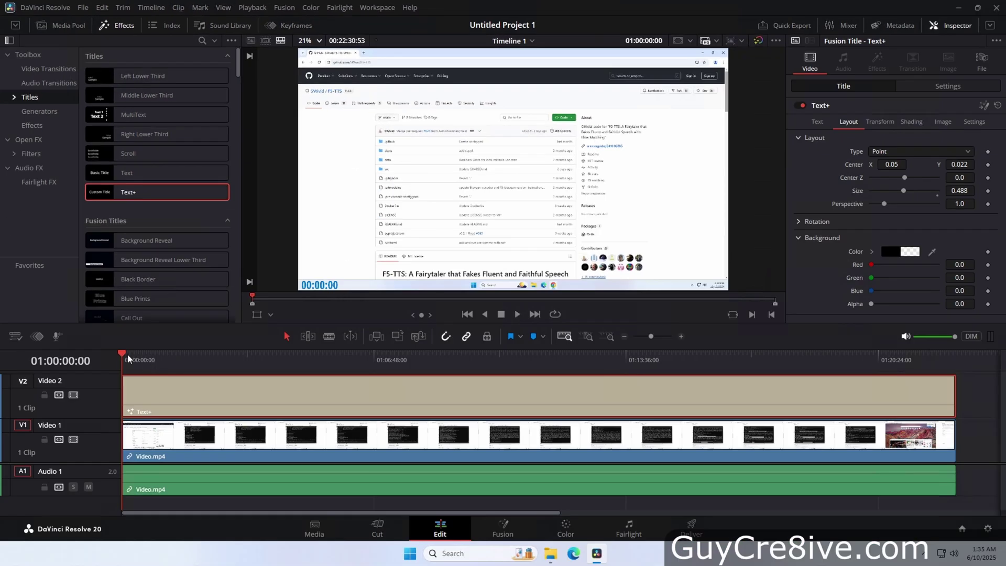
Step: Check the running timecode about 55 seconds into the timeline and at the end of the clip
click(174, 360)
drag(174, 360, 153, 360)
key(space)
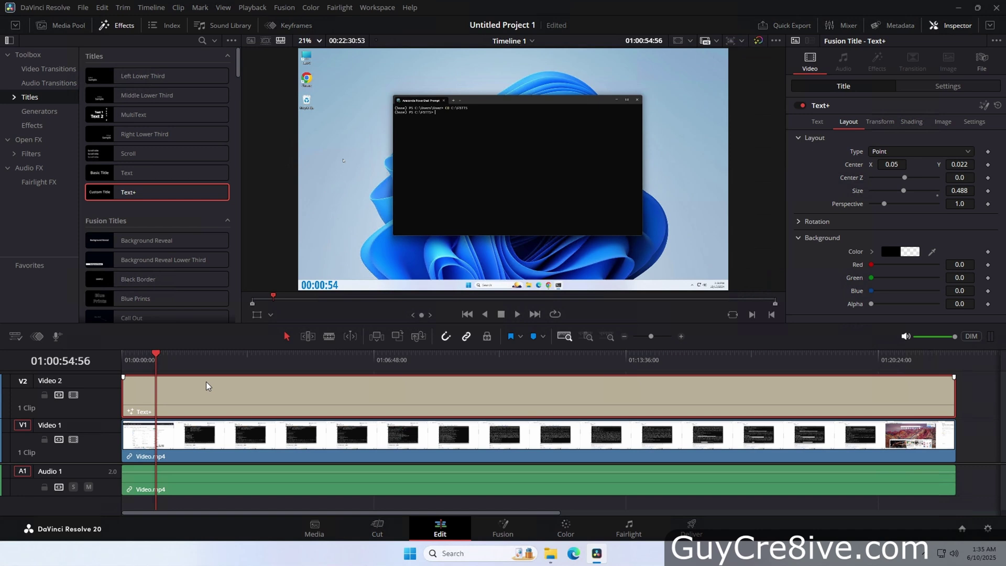
key(End)
Step: Try changing only the Video.mp4 clip's speed to 200% with Ripple Timeline enabled, and undo the speed change
click(606, 439)
click(889, 229)
click(888, 240)
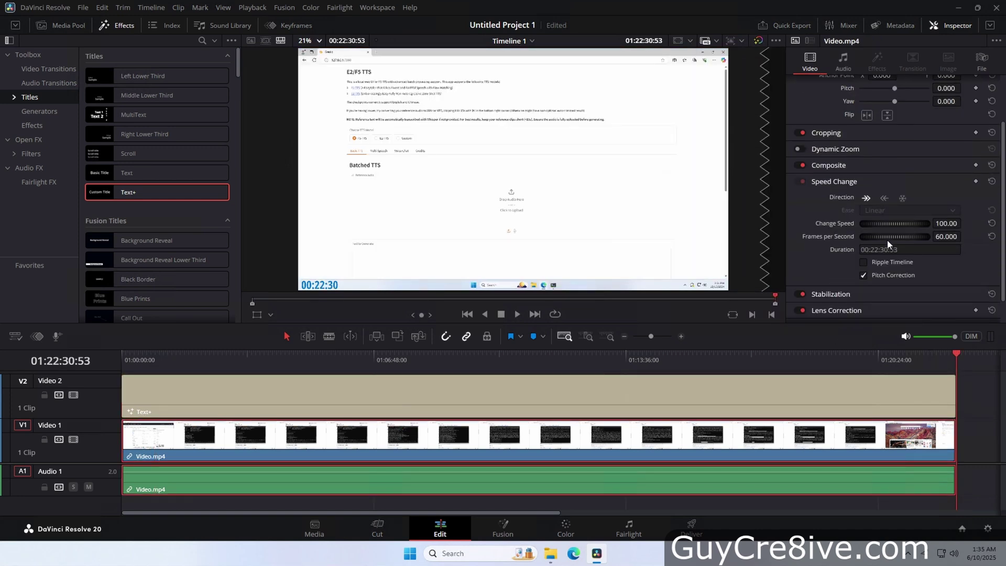
double_click(942, 224)
text(200)
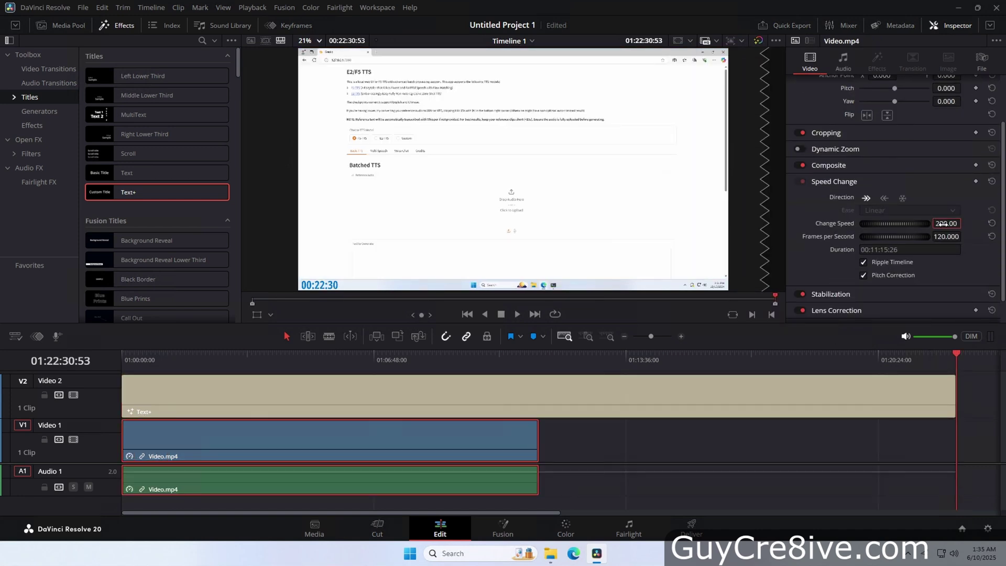
key(Return)
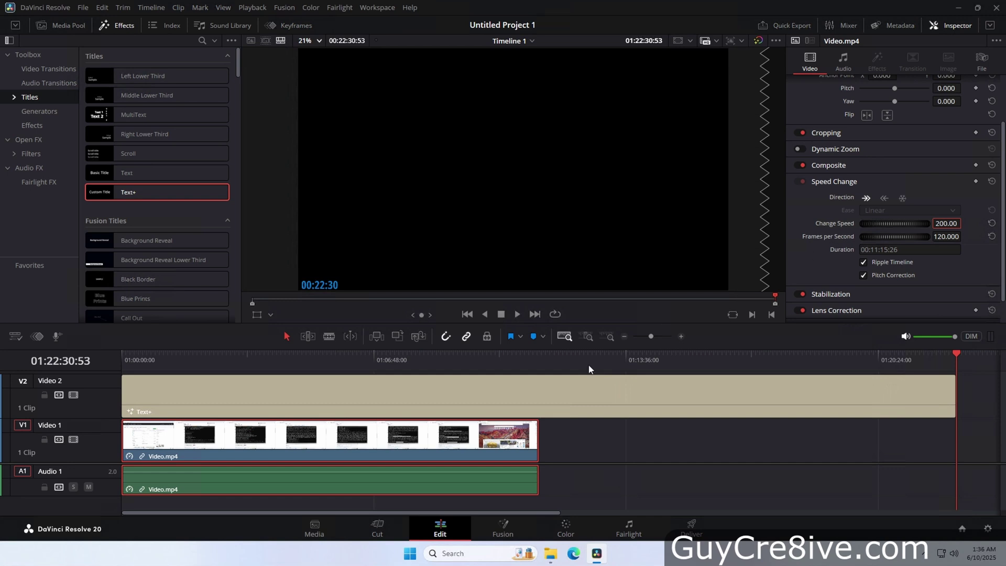
drag(561, 362, 676, 356)
key(ctrl+z)
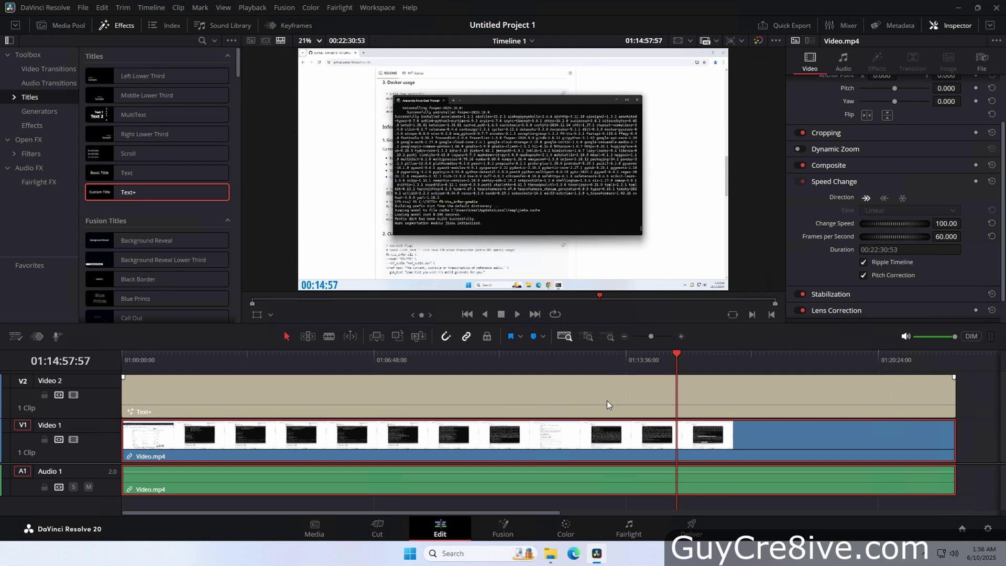
Step: Combine the Text+ title and the video clip into a new compound clip named Timer
click(606, 403)
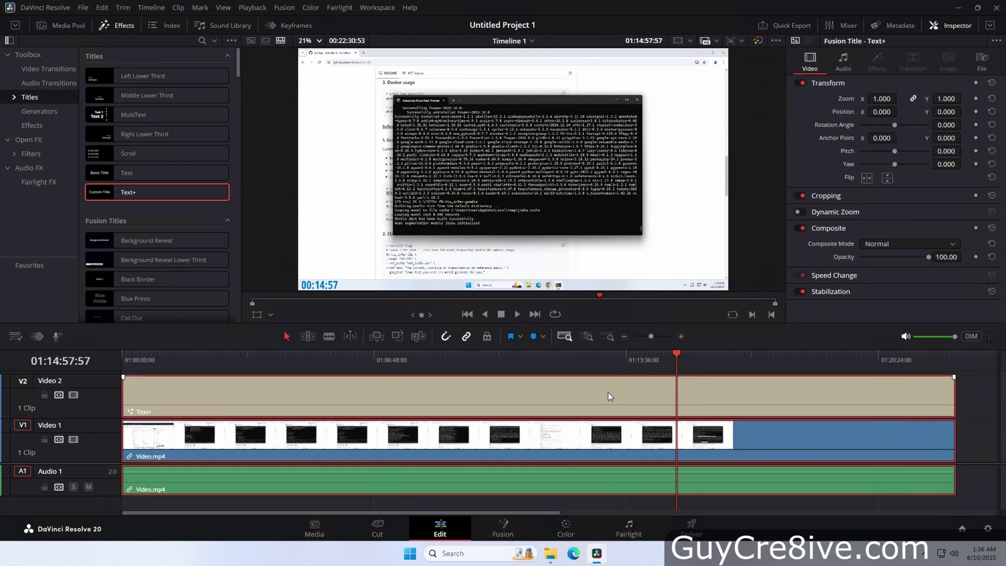
right_click(608, 392)
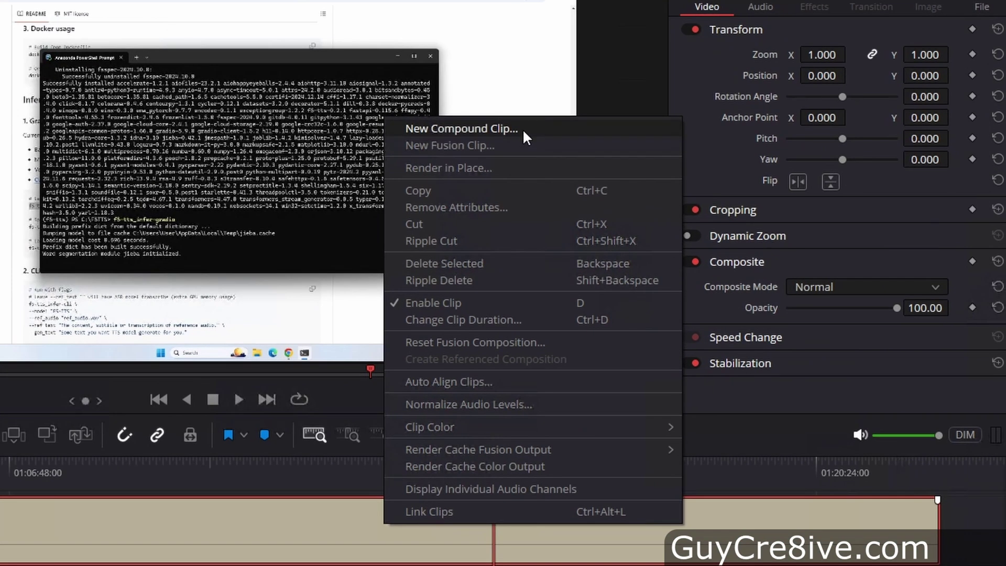
click(522, 127)
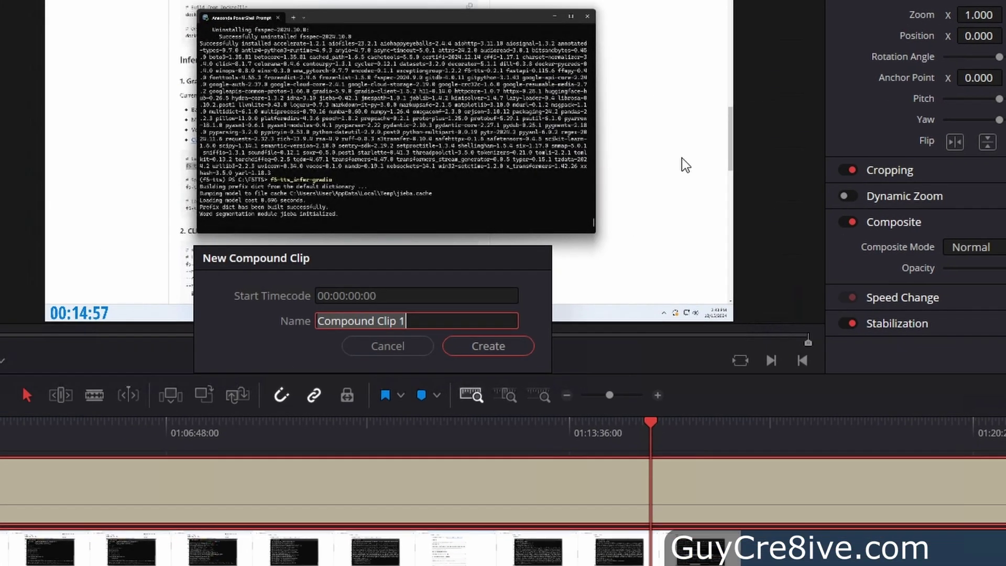
text(Timer)
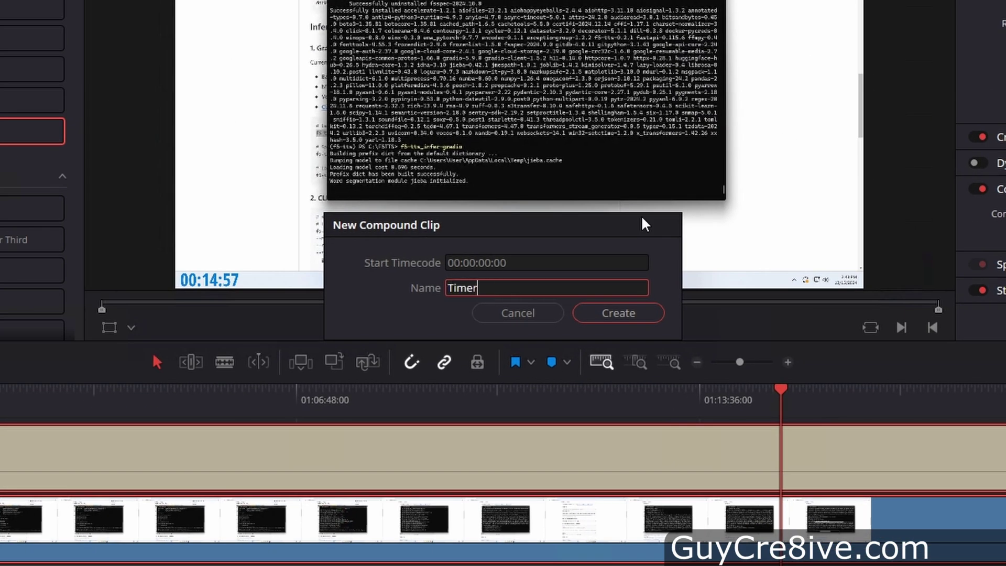
key(Return)
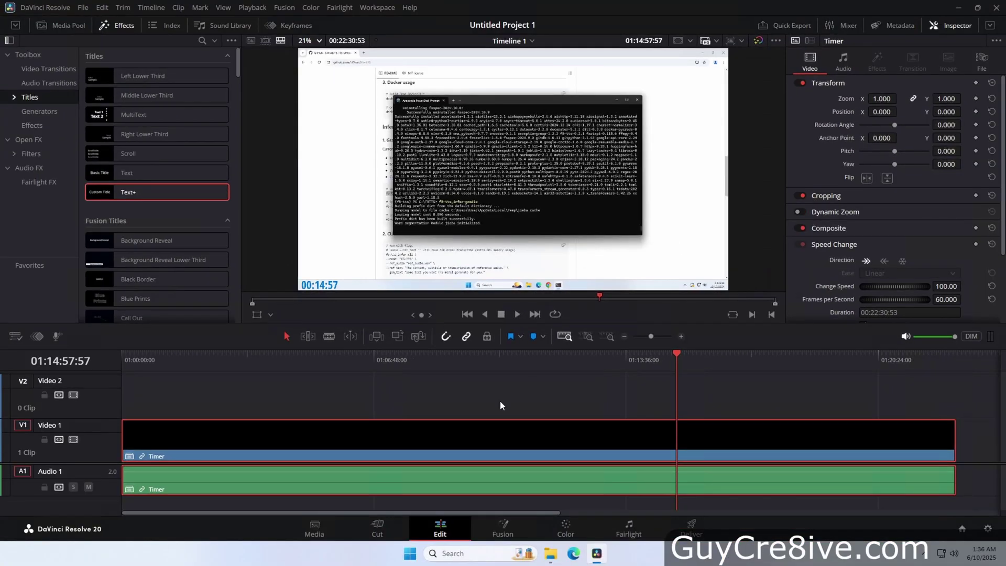
Step: Set the Timer compound clip's speed to 200%
drag(668, 360, 530, 373)
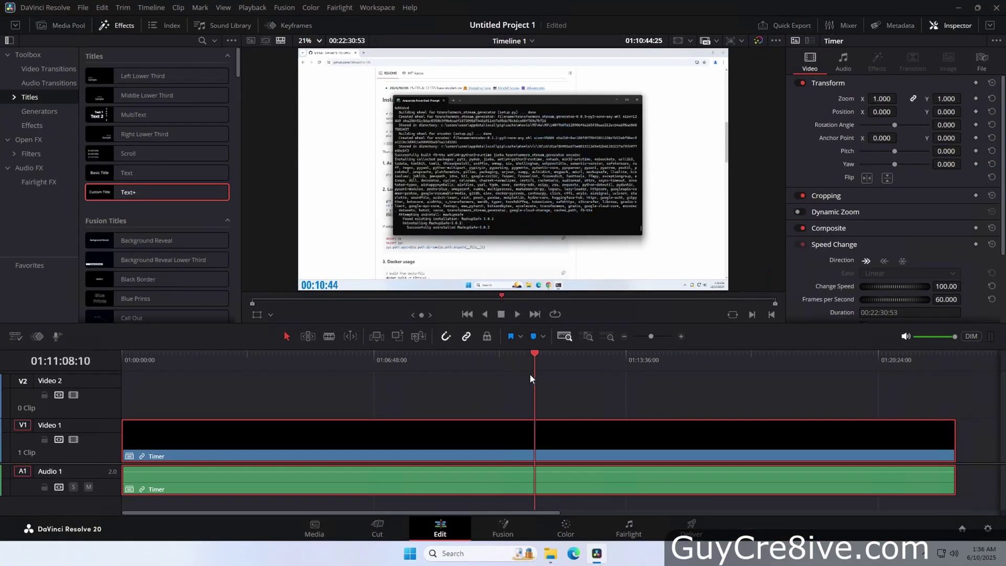
scroll(898, 240, down, 3)
click(946, 223)
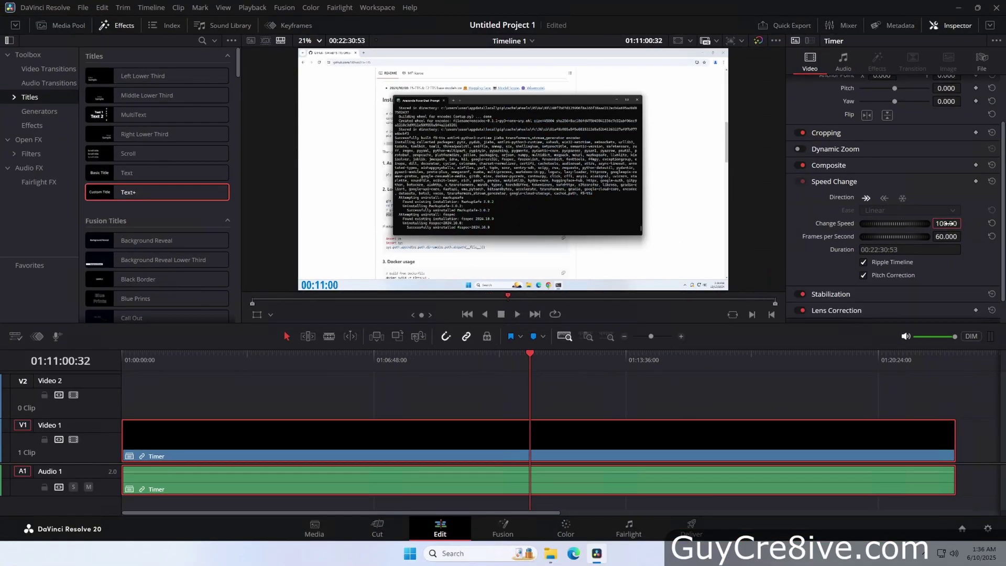
text(200)
key(Return)
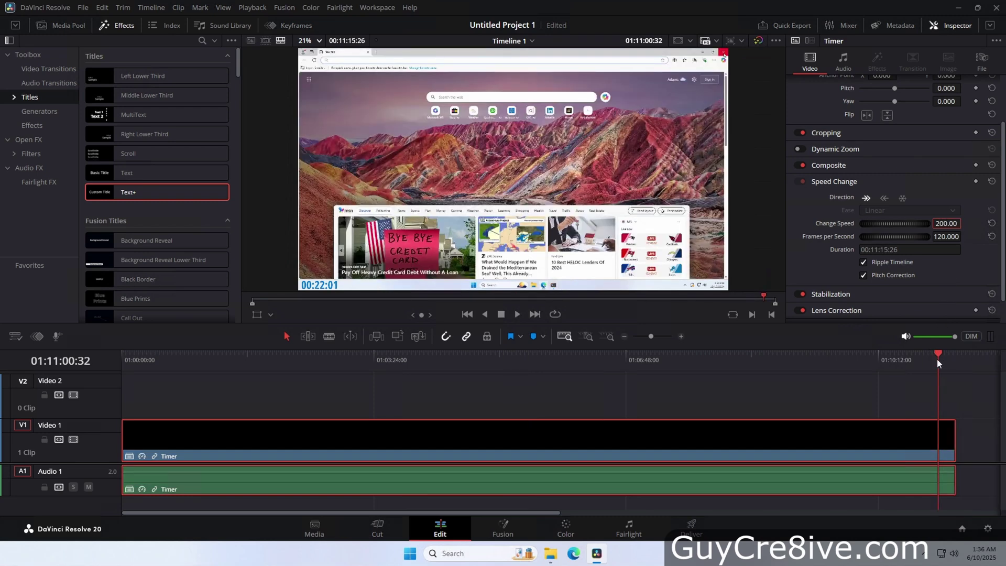
Step: Play and scrub through the sped-up Timer clip to check how its timecode runs at the start and near the end
drag(938, 358, 956, 359)
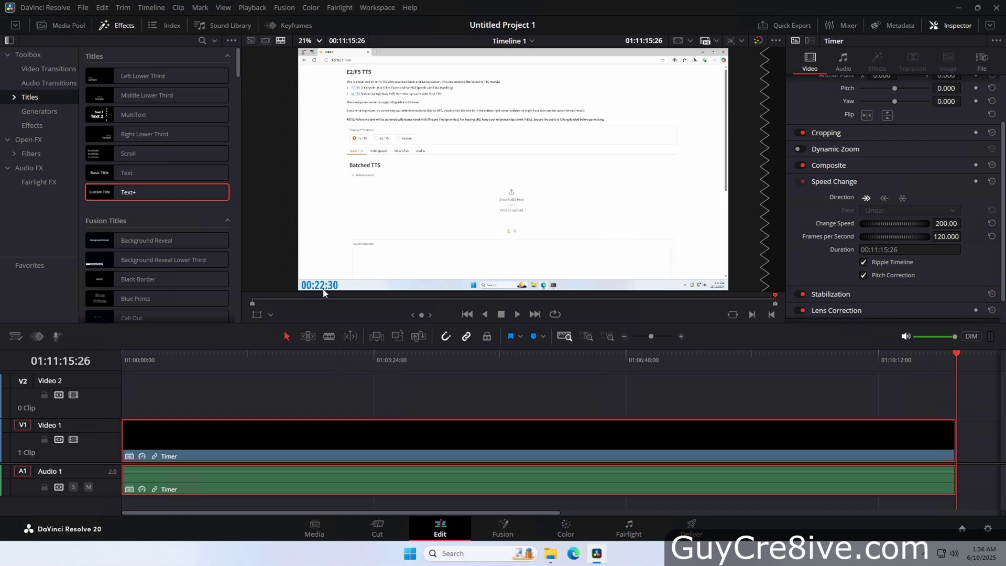
click(467, 314)
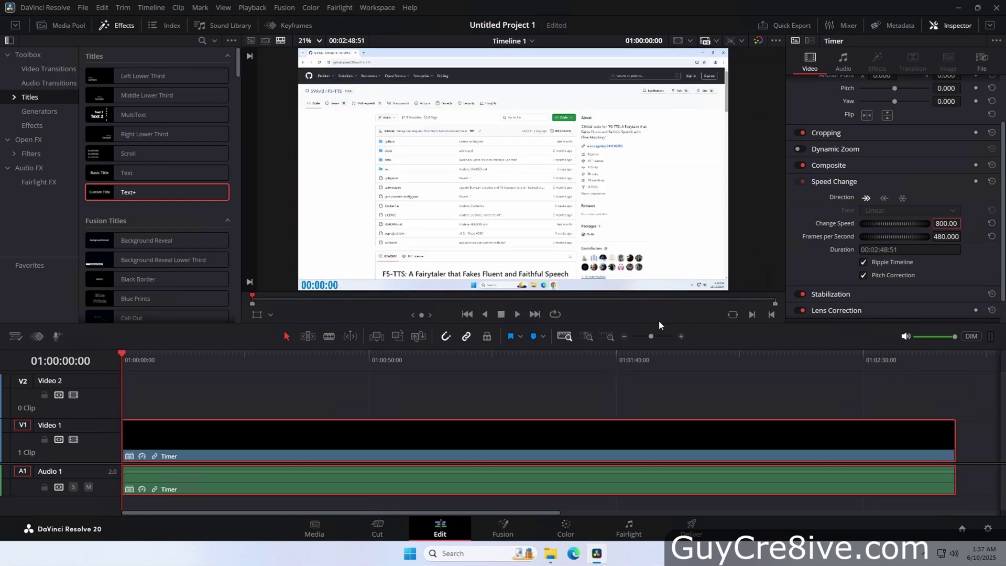
click(517, 314)
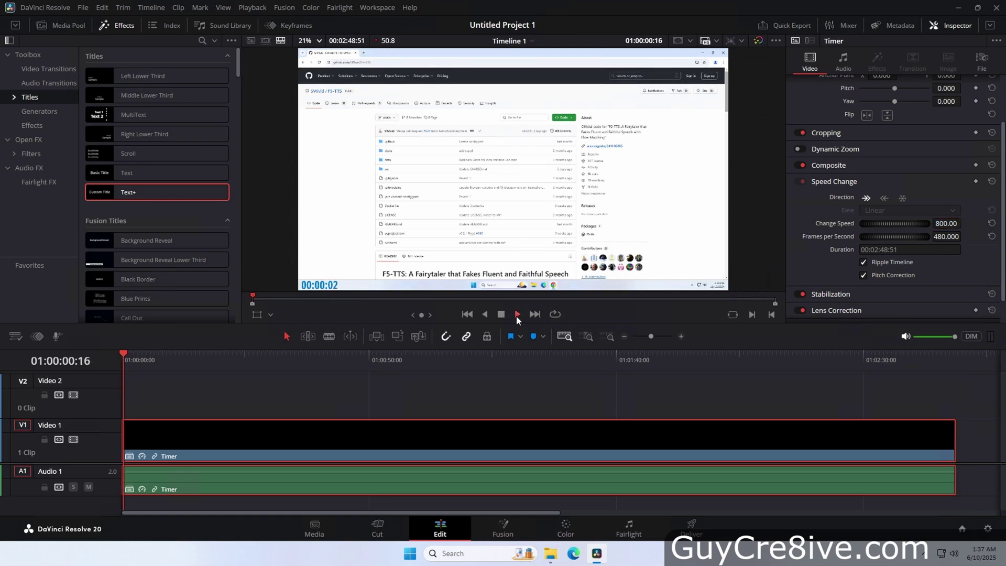
click(516, 314)
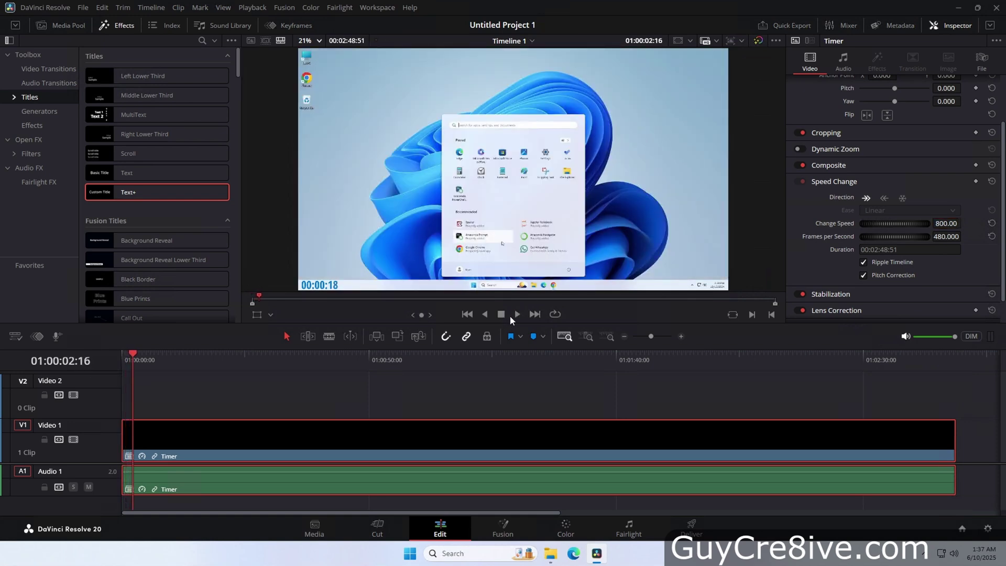
click(466, 317)
drag(895, 363, 913, 373)
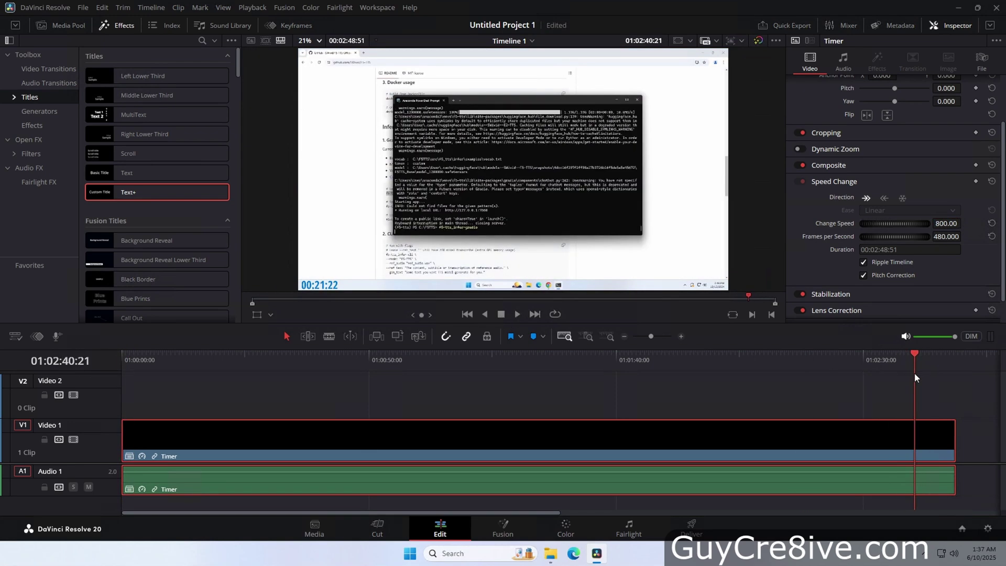
Step: Open the Timer compound clip in its own timeline and show its title, video and audio tracks
right_click(856, 436)
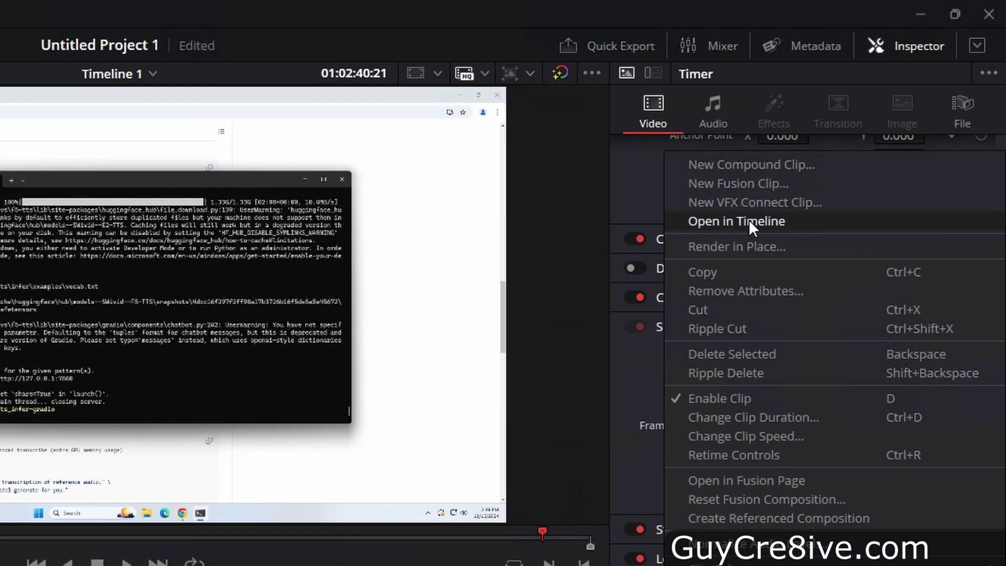
click(749, 221)
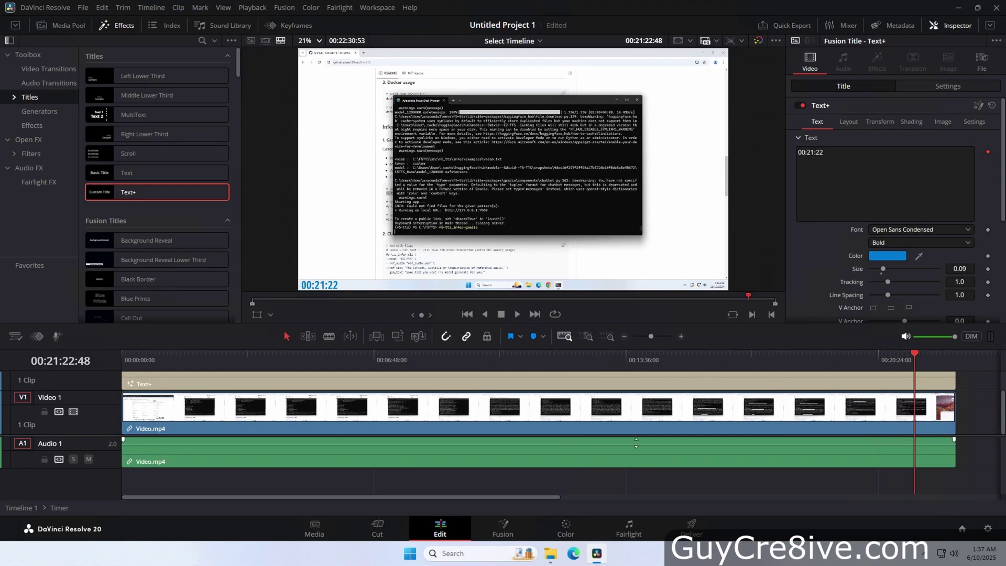
scroll(670, 451, up, 1)
scroll(671, 450, up, 2)
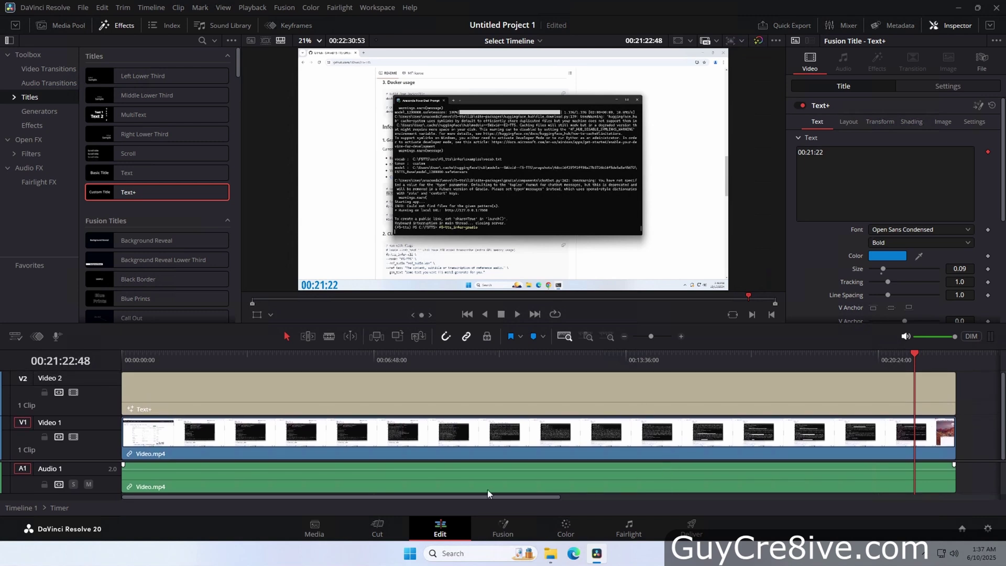
Step: Trim the end of the Text+ title on Video 2 back to the playhead at 00:21:22:48
drag(483, 496, 593, 498)
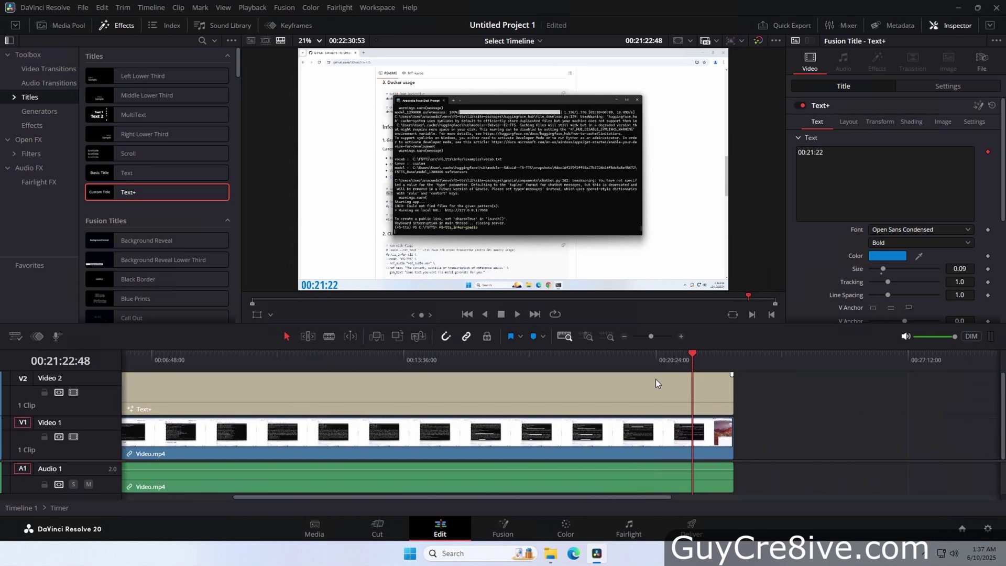
drag(728, 387, 692, 387)
scroll(684, 393, left, 5)
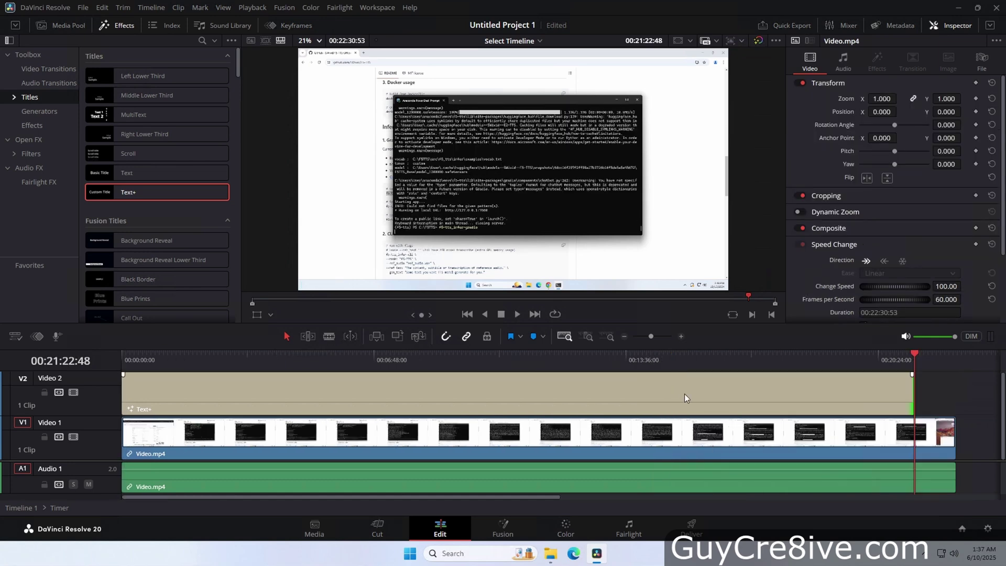
Step: Paste a copy of the Text+ title directly after the original on Video 2 and freeze its text at 00:21:22 by removing its TimeCode modifier
click(667, 393)
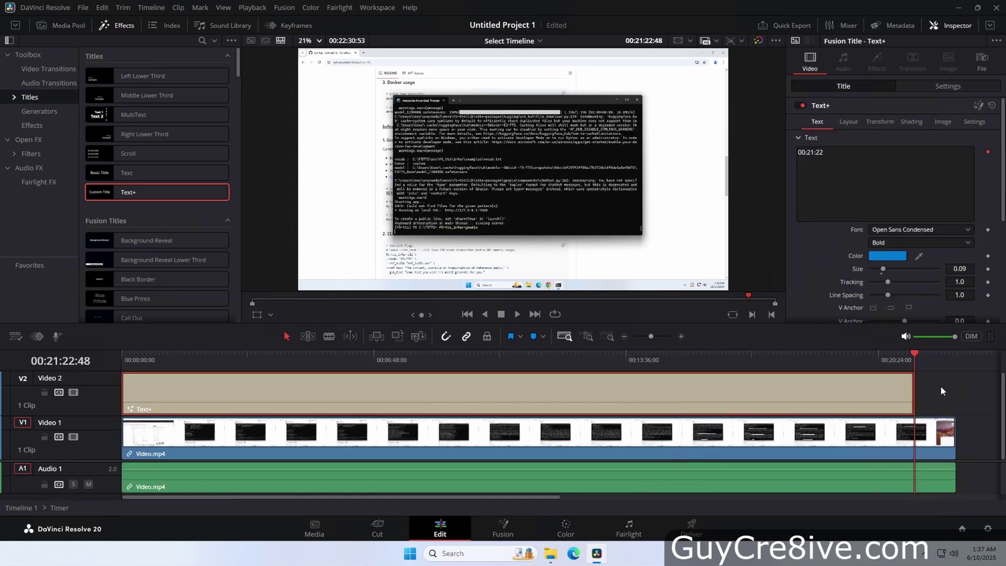
key(ctrl+v)
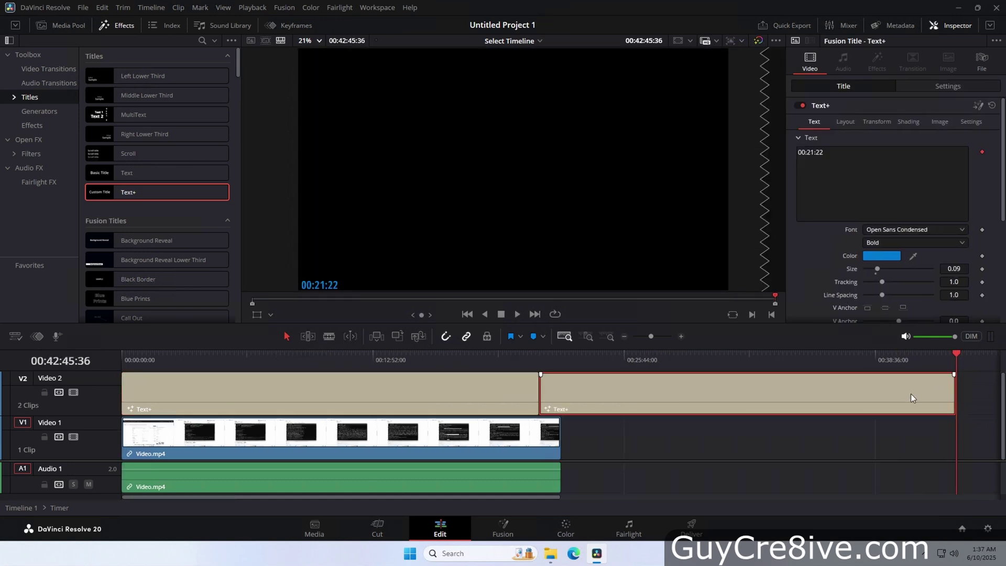
right_click(881, 186)
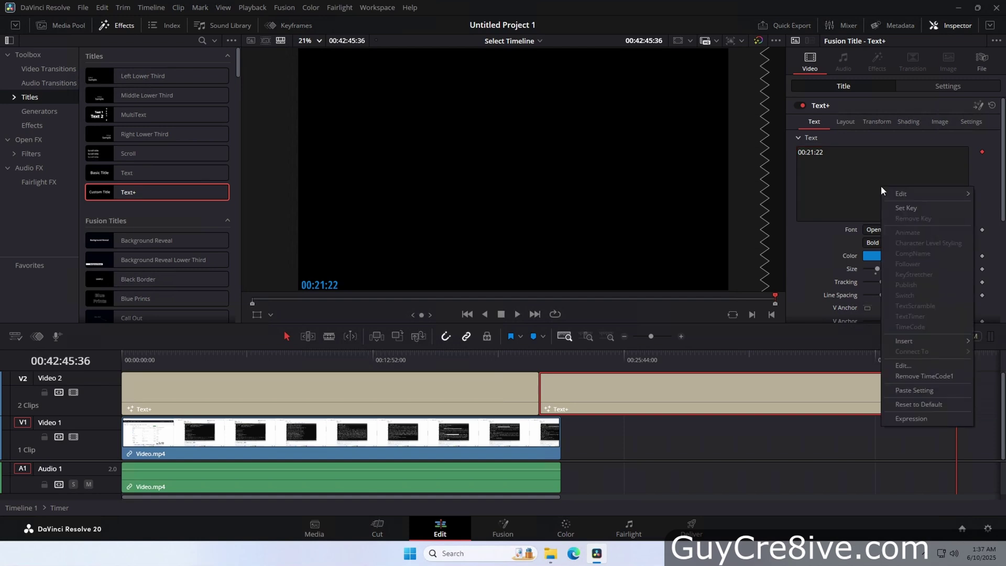
click(912, 376)
Step: Trim the end of the second Text+ title on Video 2 back to the end of Video.mp4
click(856, 358)
click(531, 360)
key(space)
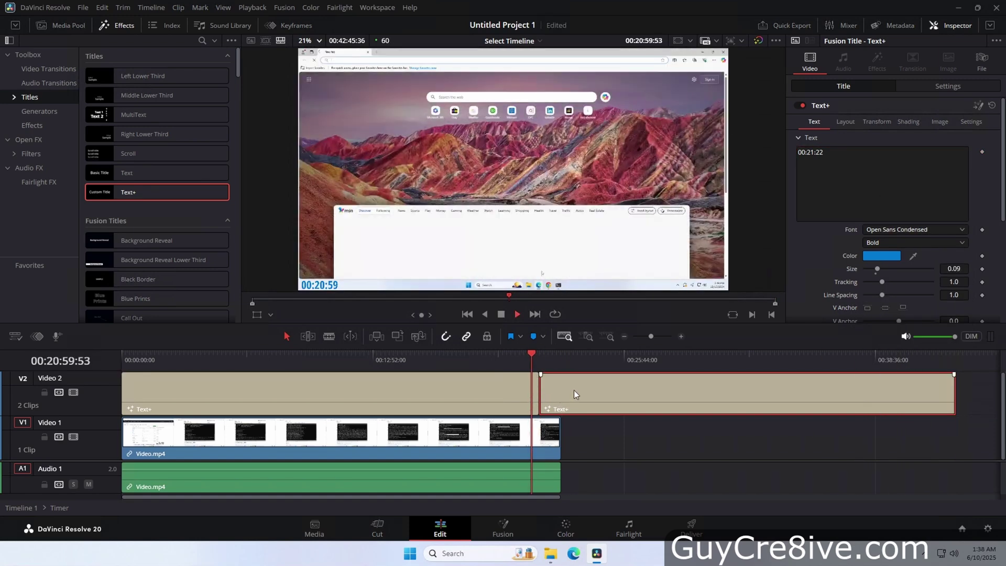
key(space)
drag(953, 391, 560, 392)
Step: Play and scrub across the cut between the two Text+ titles to check how the timer runs and freezes
click(910, 356)
drag(651, 336, 655, 336)
click(681, 356)
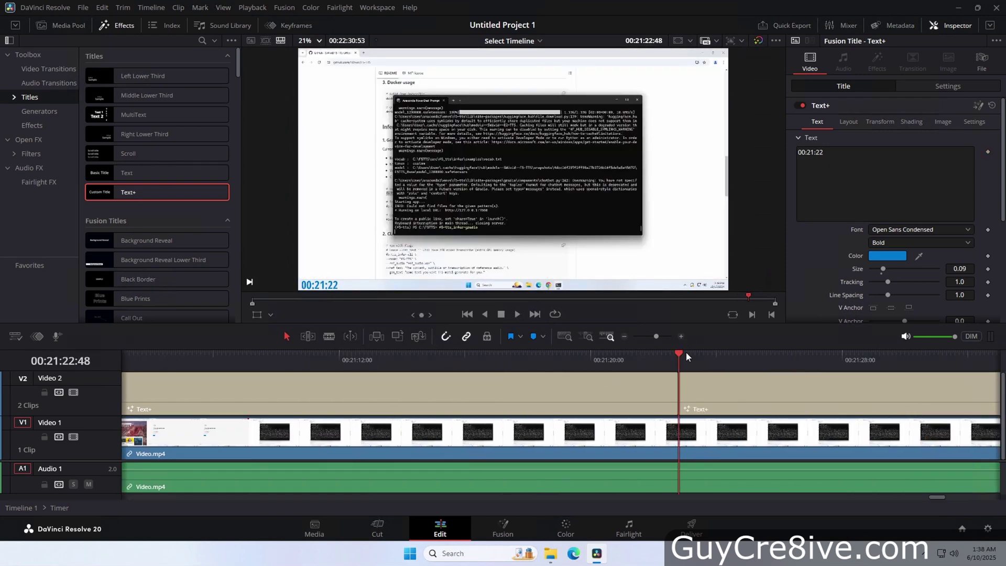
click(583, 357)
key(space)
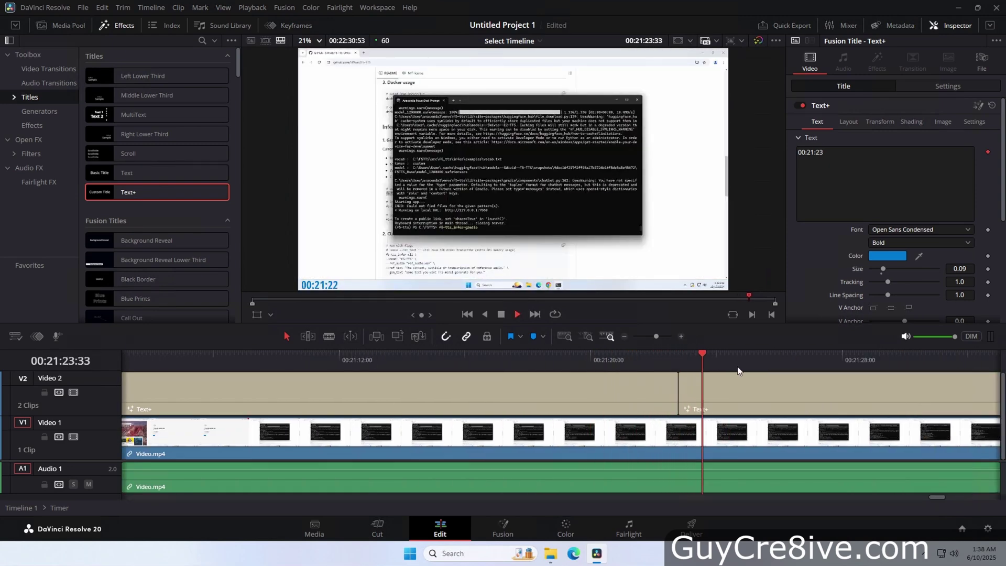
key(space)
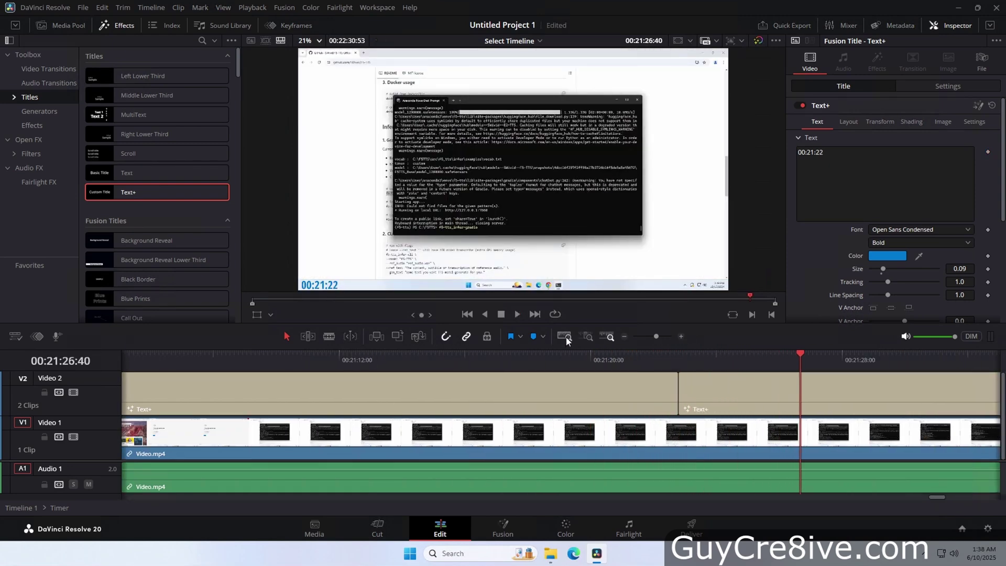
click(565, 337)
click(946, 354)
click(862, 354)
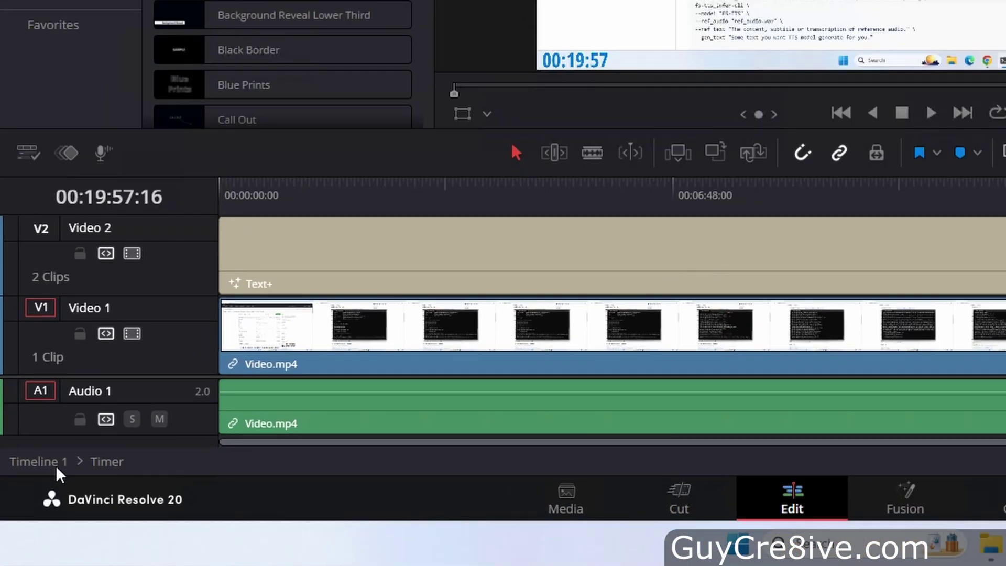
Step: Return to Timeline 1 and play the sped-up Timer clip around the freeze point near its end to check the timer
click(55, 462)
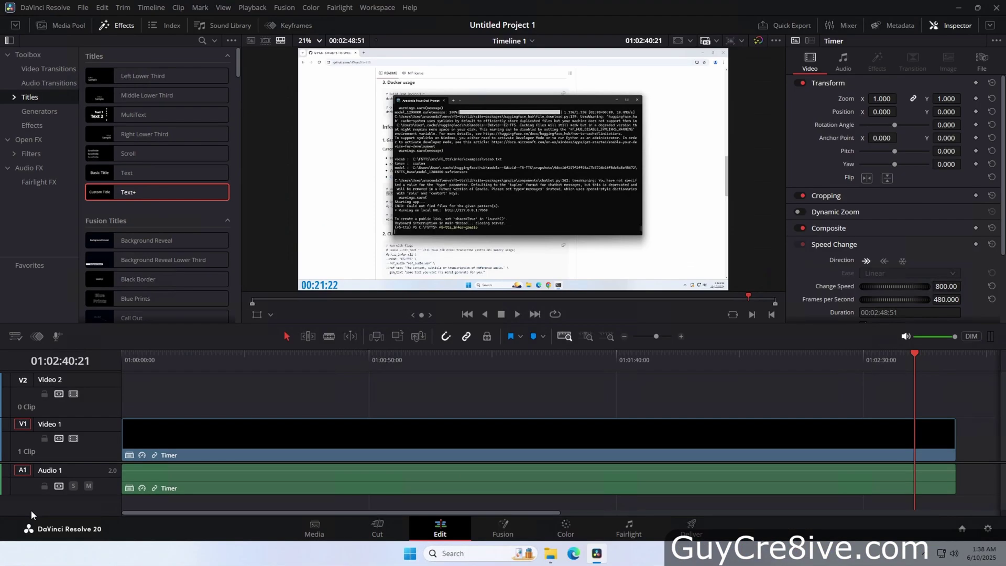
click(912, 354)
drag(912, 353, 907, 356)
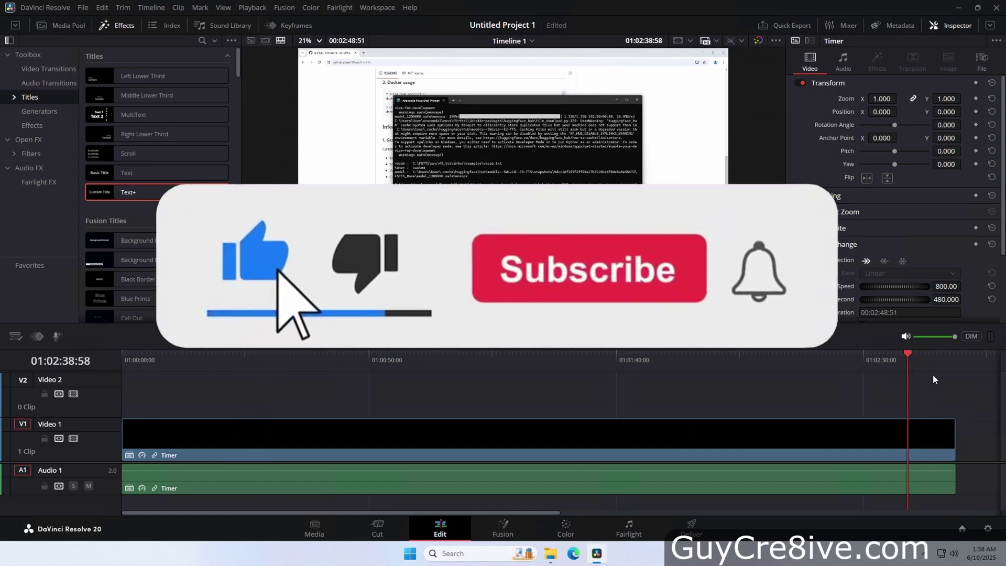
key(space)
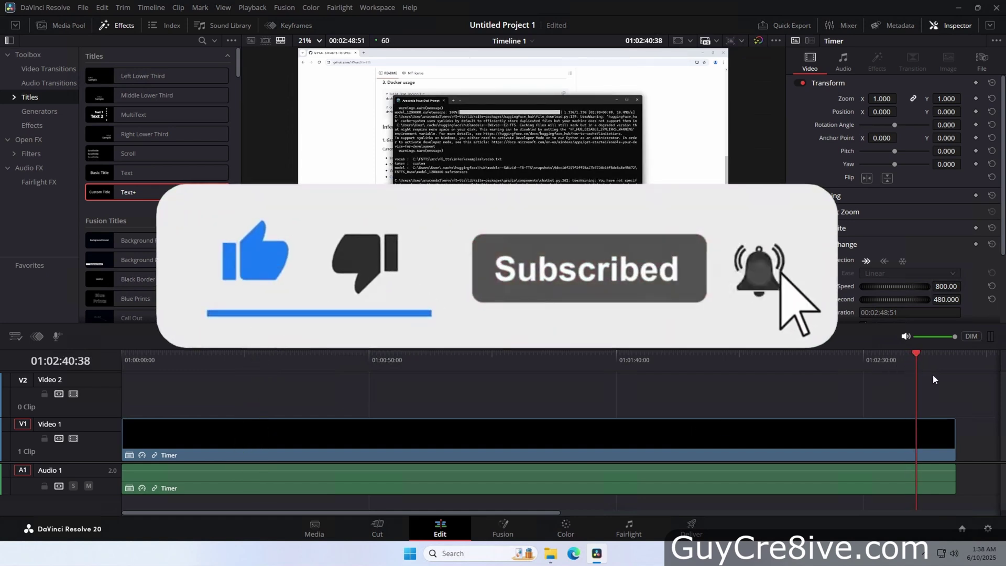